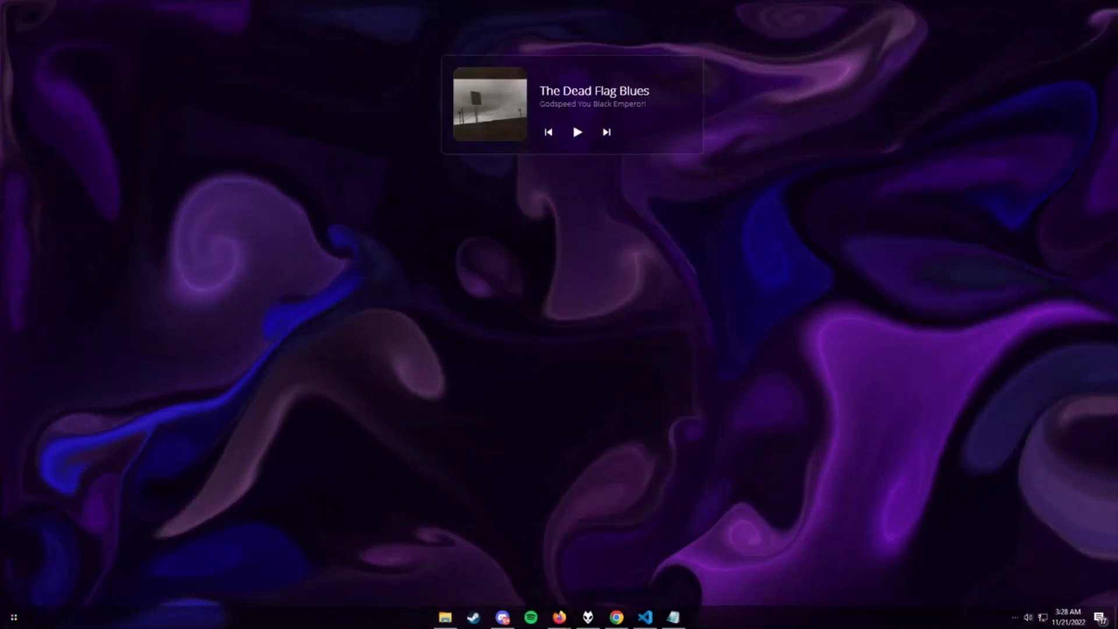
Step: Switch to Firefox, close the s0hv profile page and open the foo_discord_rich release "1.3.0-beta Album art upload"
key(super+5)
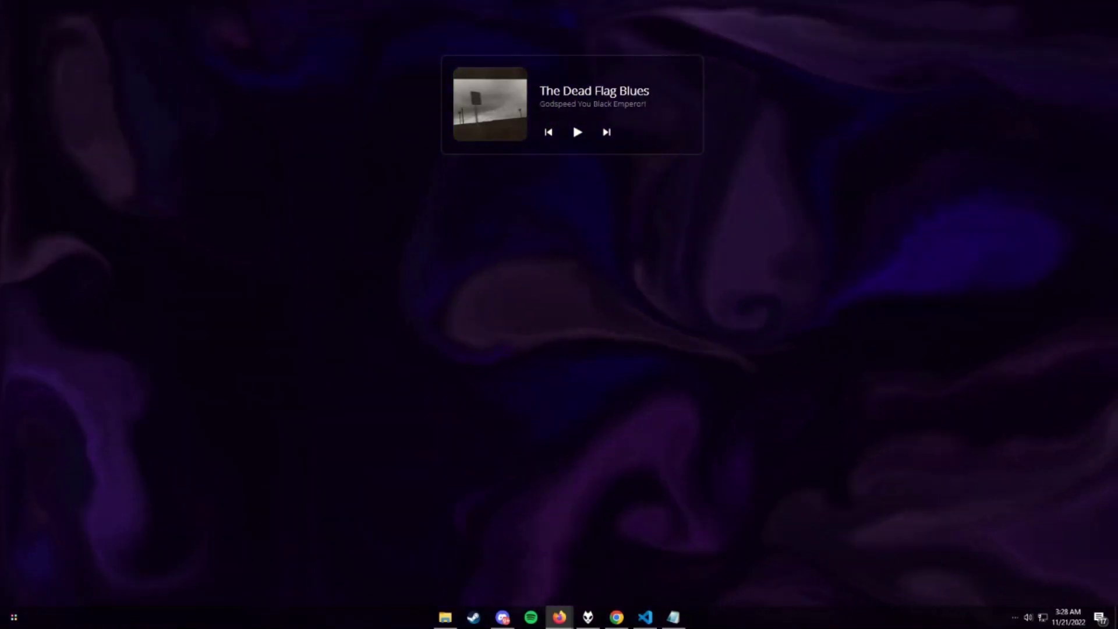
key(super+d)
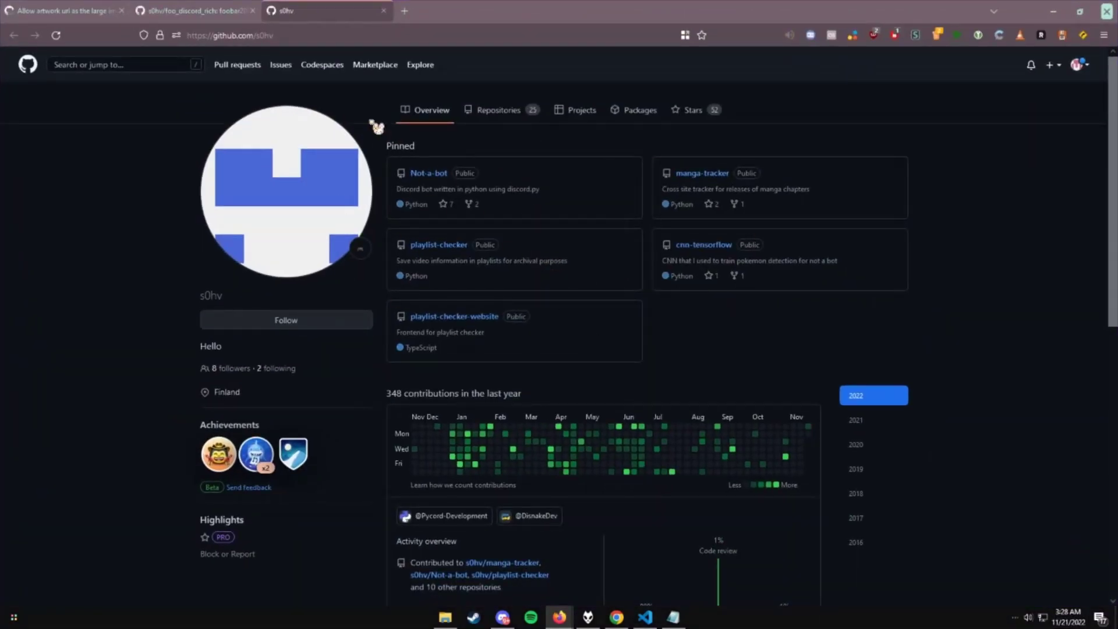
click(383, 10)
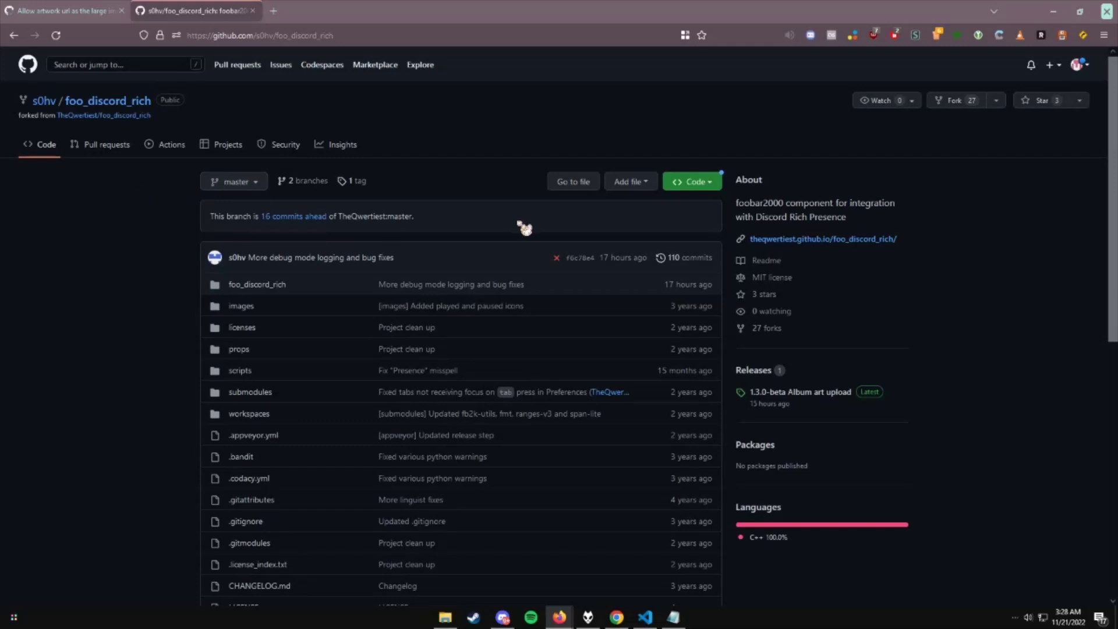
scroll(524, 227, down, 2)
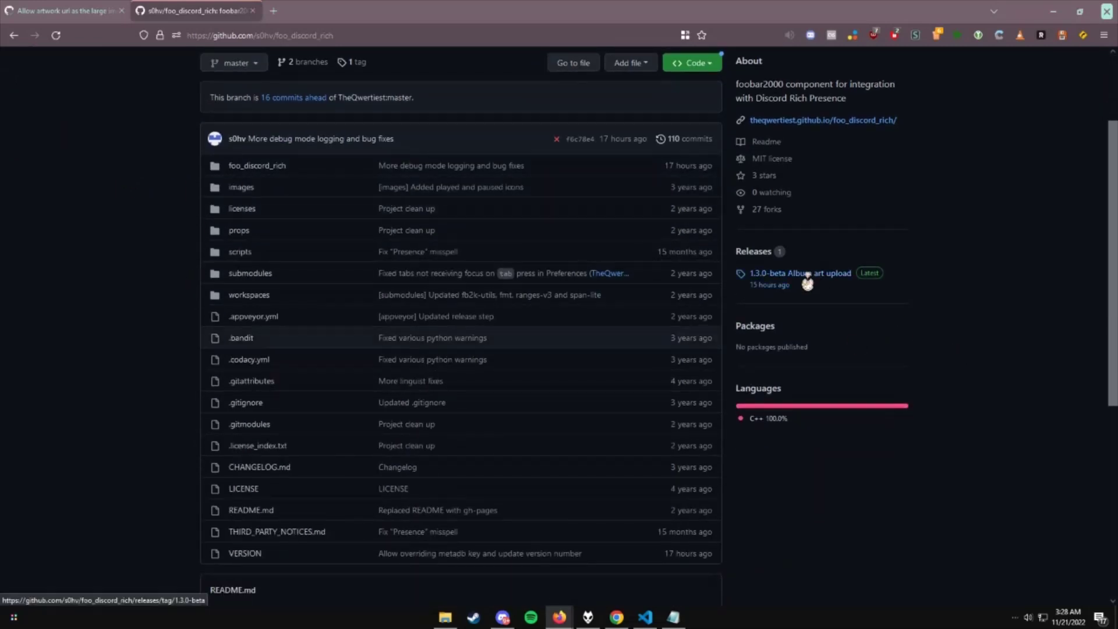
click(808, 274)
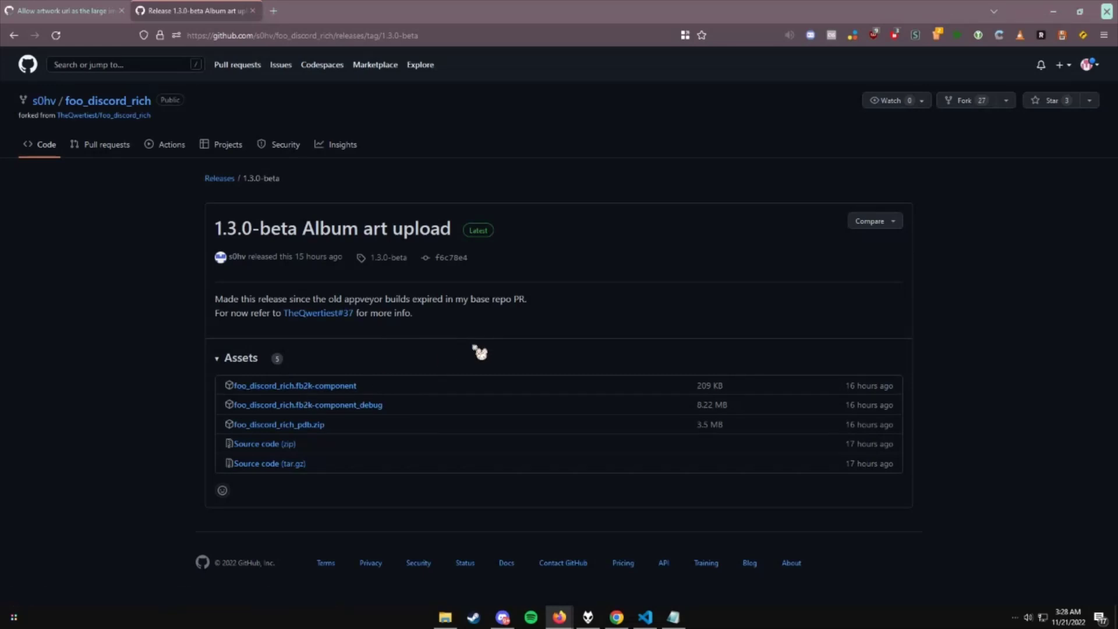
Step: Examine pull request #37 for the example image upload script and its Python and requests library requirements
key(ctrl+shift+Tab)
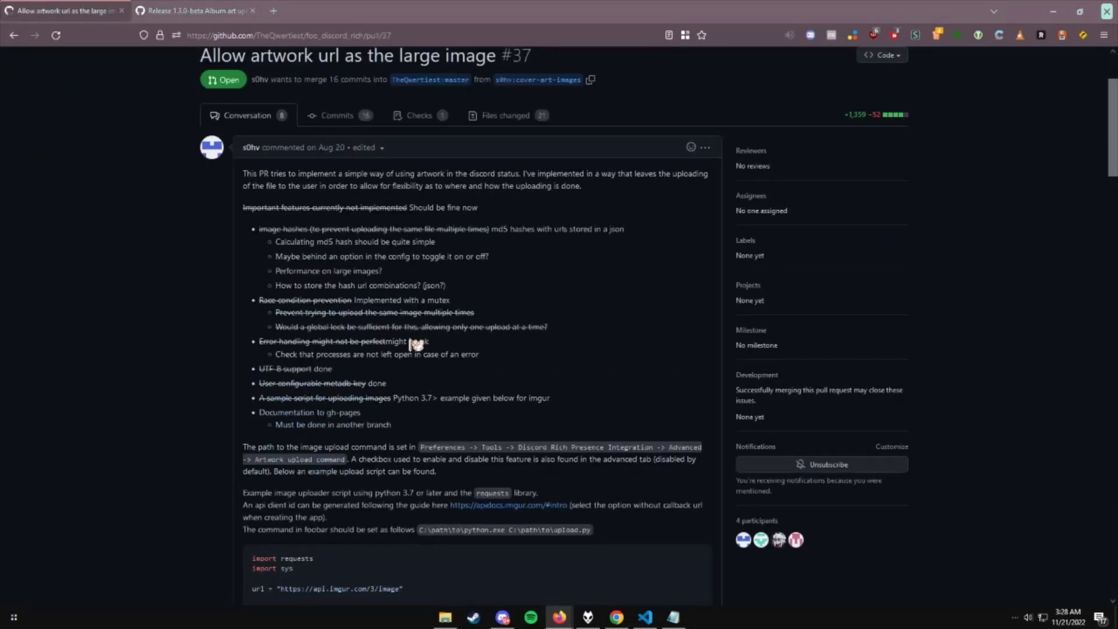
scroll(529, 309, down, 7)
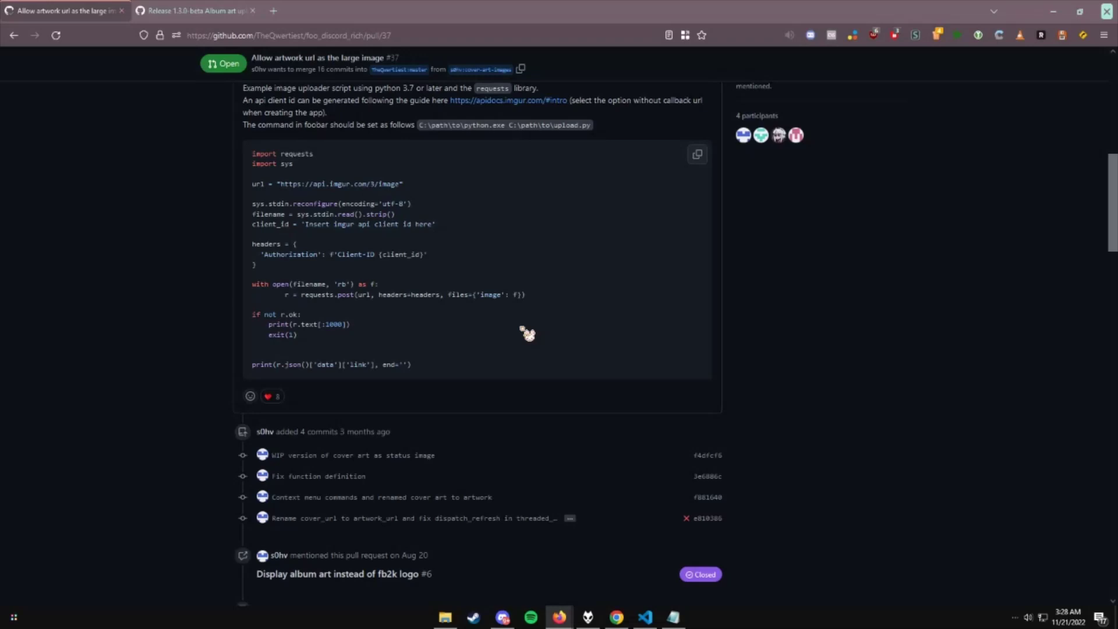
scroll(530, 330, up, 2)
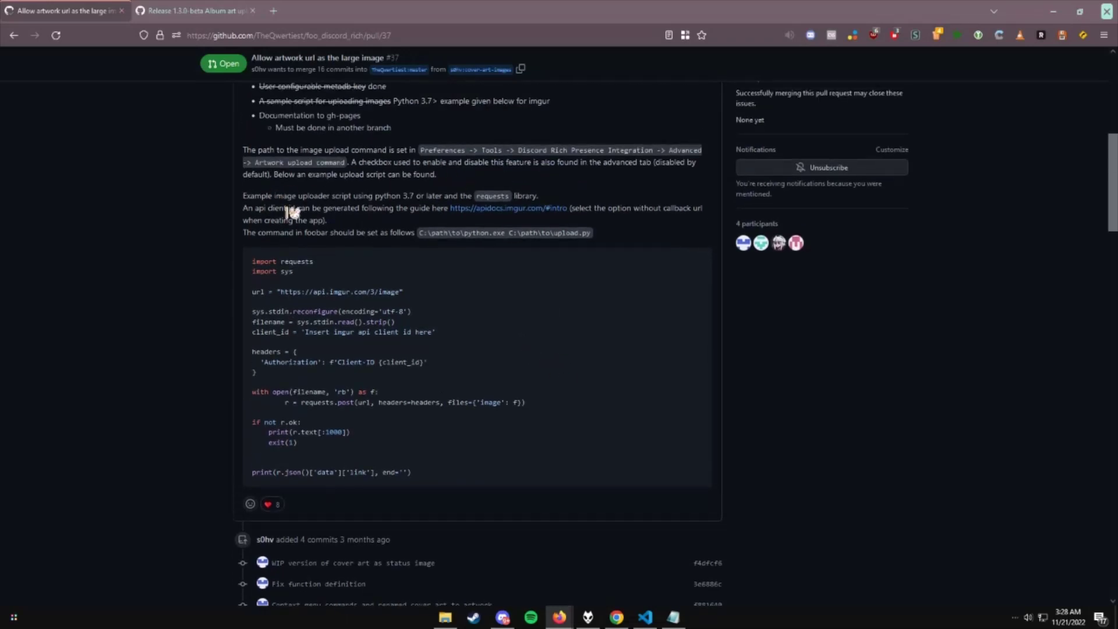
drag(373, 196, 499, 196)
click(522, 209)
click(611, 199)
Step: Open a terminal, write the command python -m pip install requests and close the terminal window
key(super)
text(term)
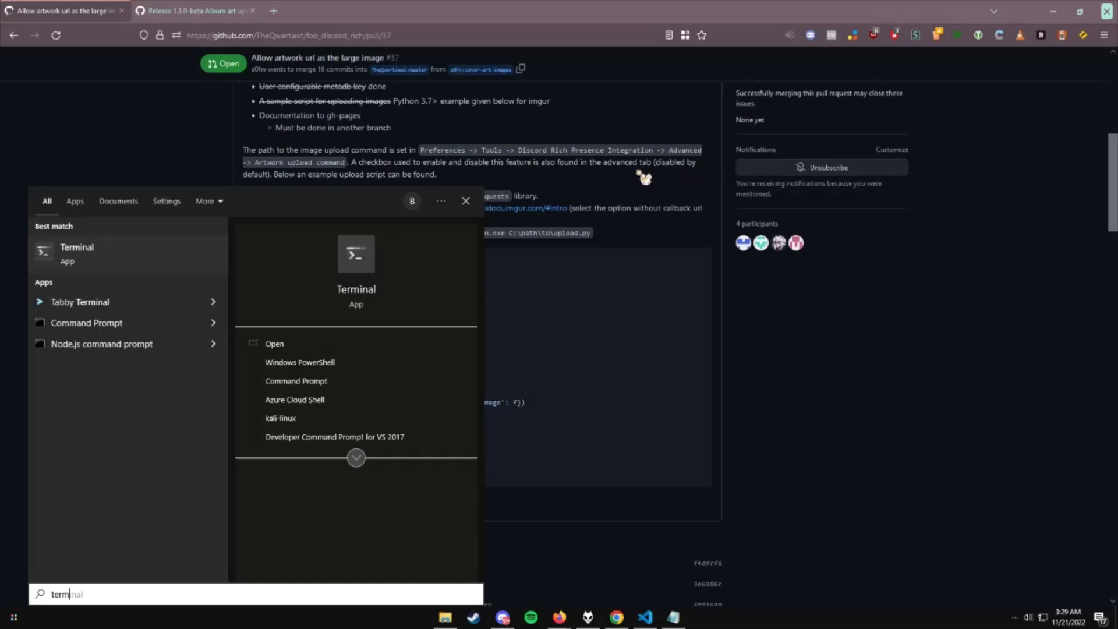
text(inal)
key(Return)
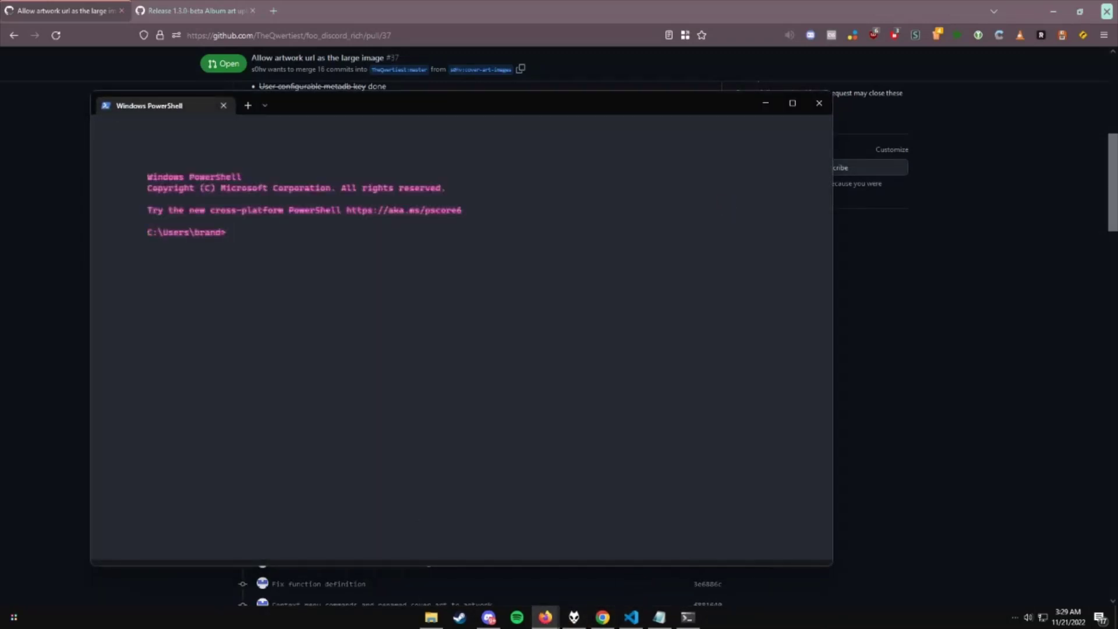
click(407, 402)
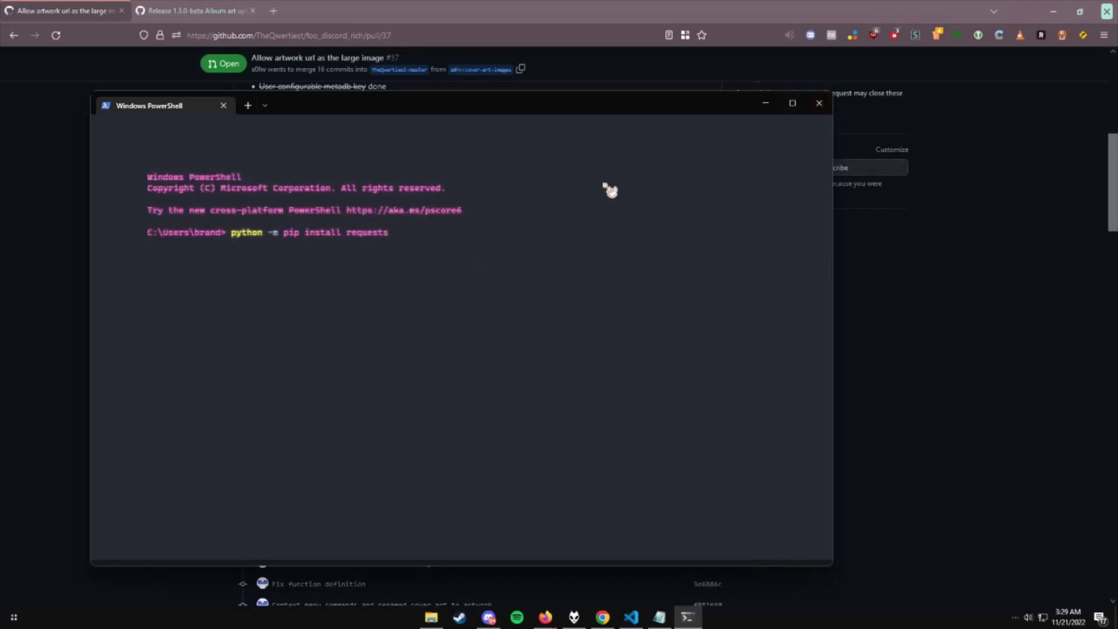
click(820, 103)
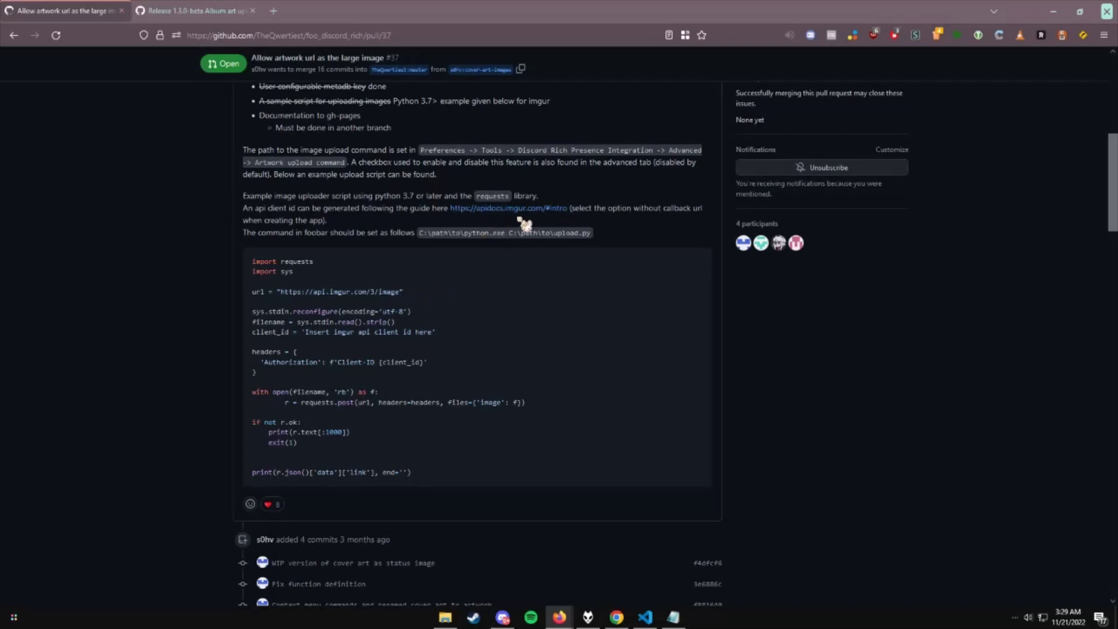
Step: Switch to Chrome and examine the registration quickstart in the Imgur API documentation, including the "Register your application" link
click(617, 617)
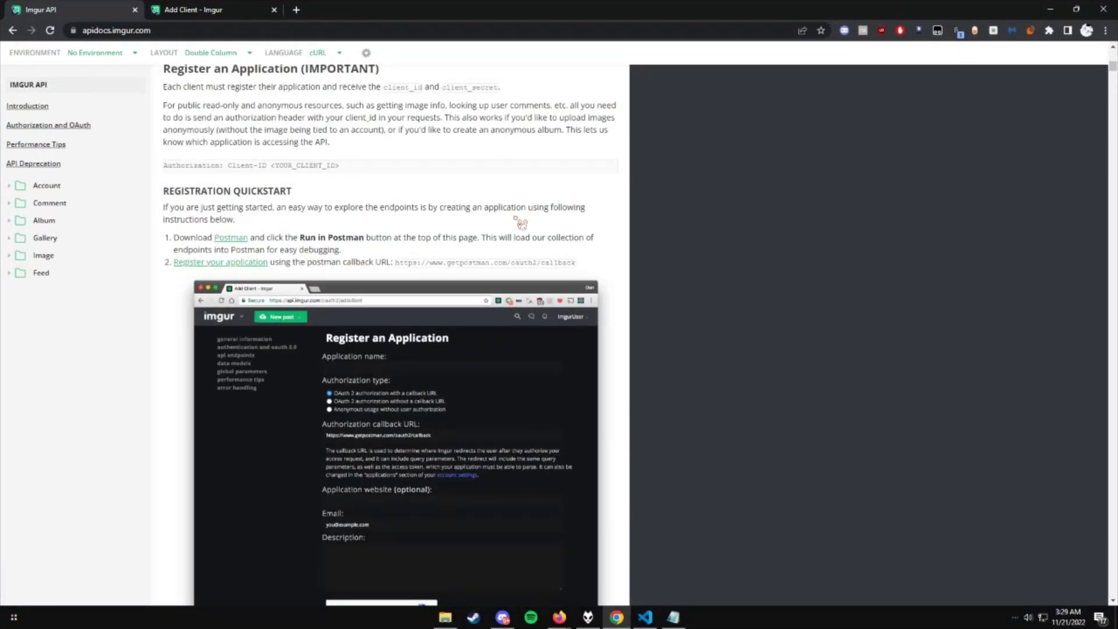
scroll(520, 223, up, 10)
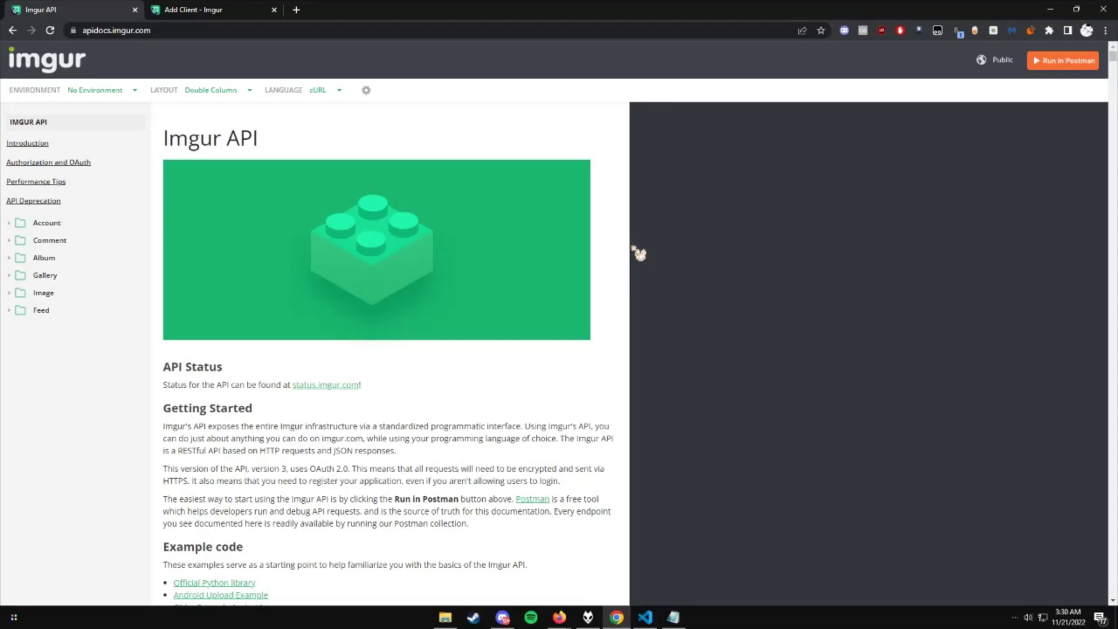
scroll(481, 347, down, 12)
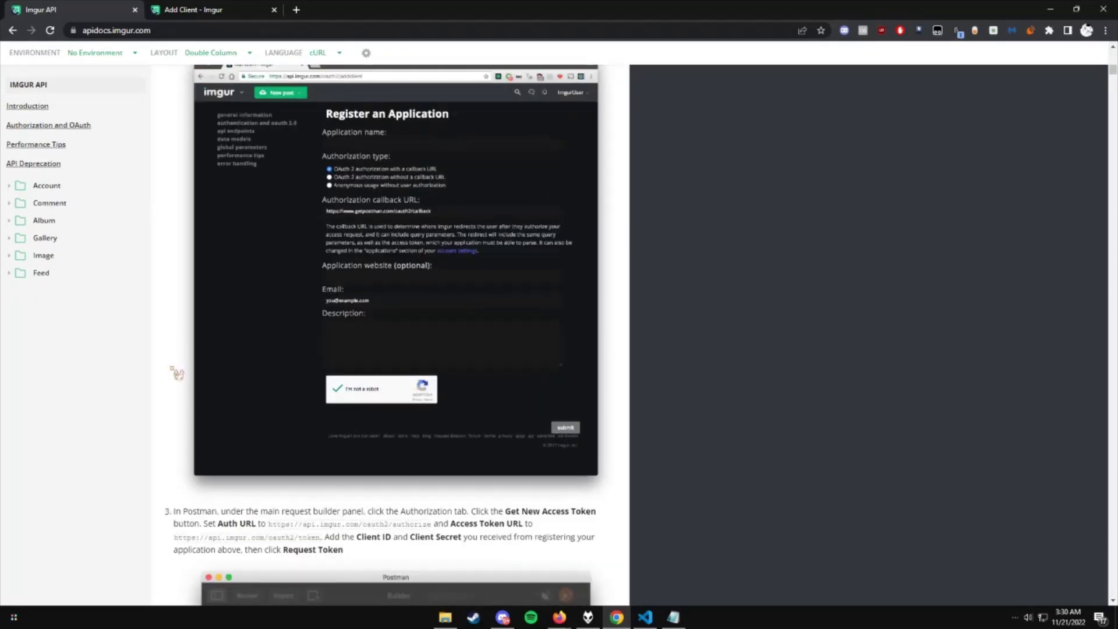
scroll(442, 369, up, 3)
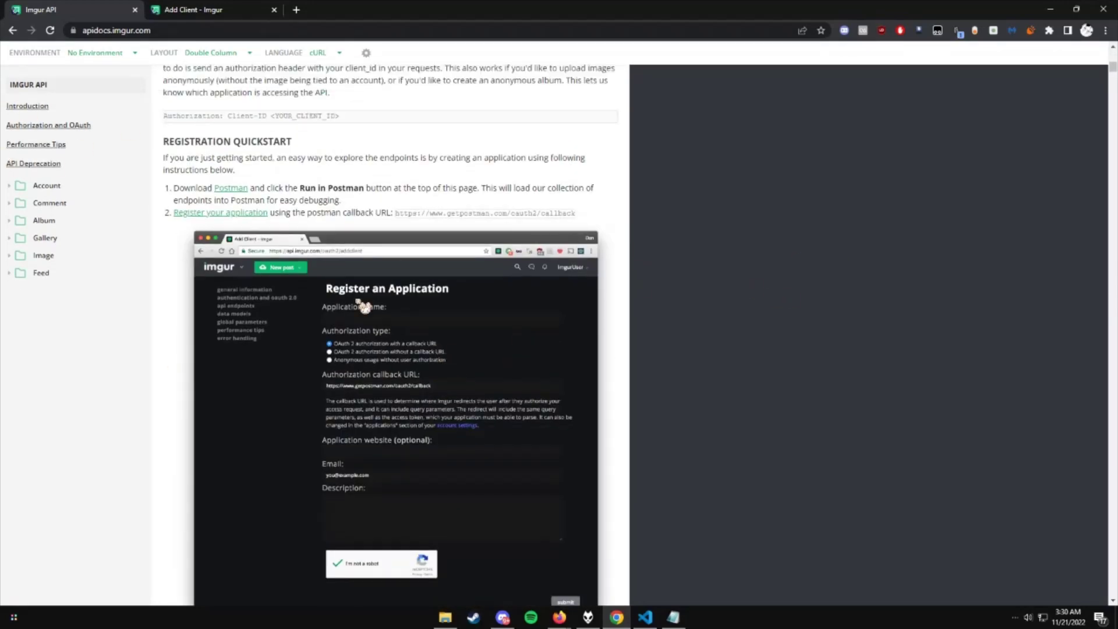
drag(164, 142, 321, 150)
click(326, 157)
drag(222, 229, 178, 224)
Step: Review the Imgur "Register an Application" form, from the application name and authorization types to the captcha and submission
click(178, 8)
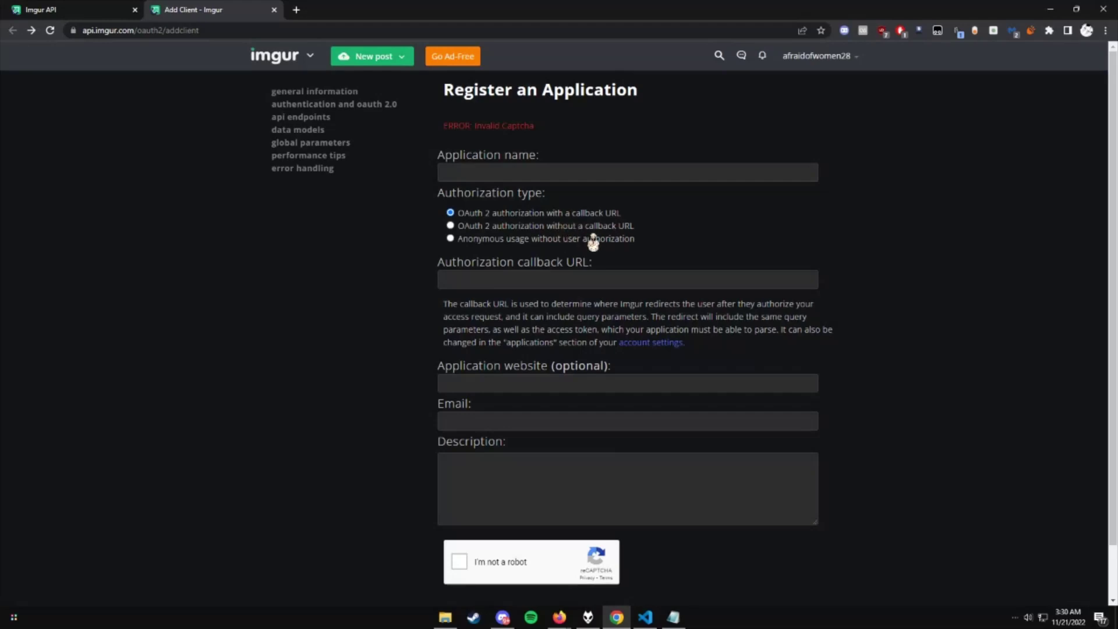
scroll(489, 417, down, 1)
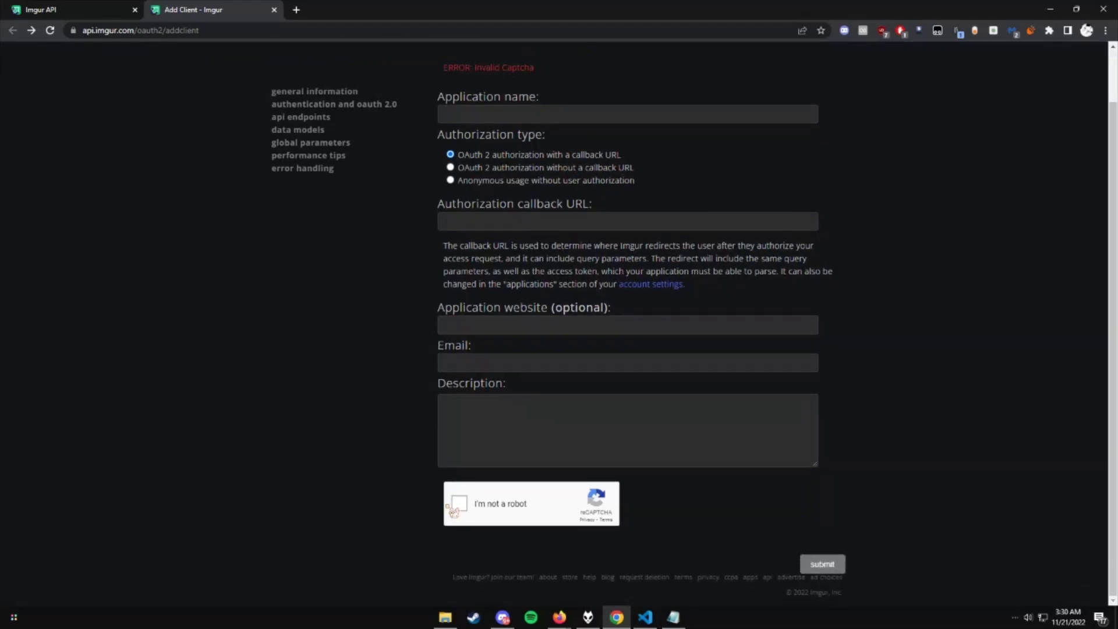
drag(491, 5, 528, 0)
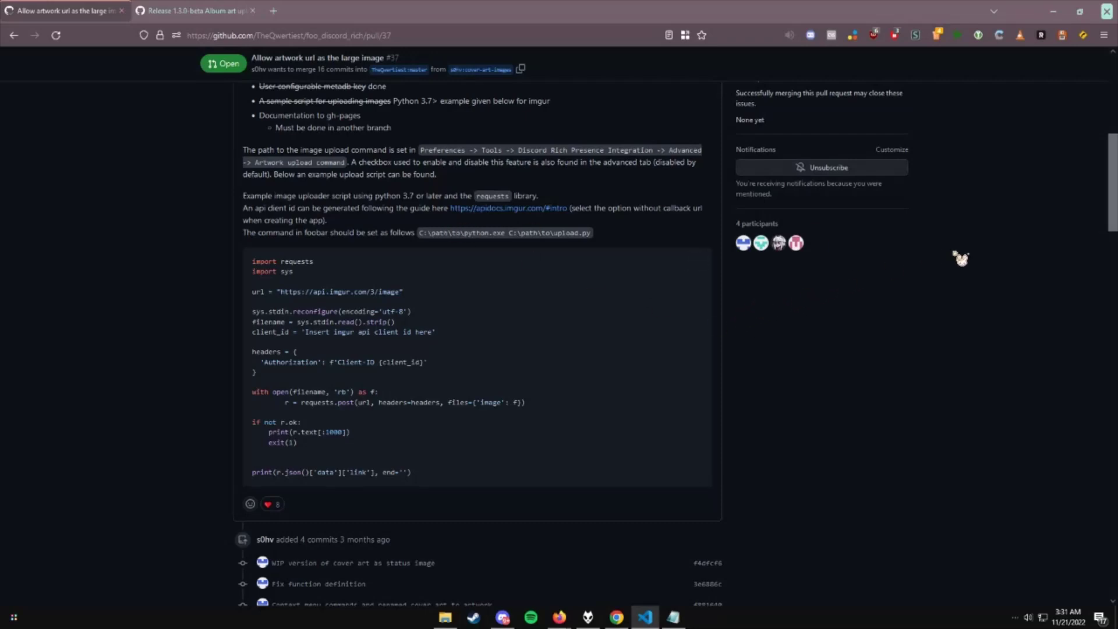
Step: Copy the full example Python upload script from the pull request description
scroll(353, 279, down, 1)
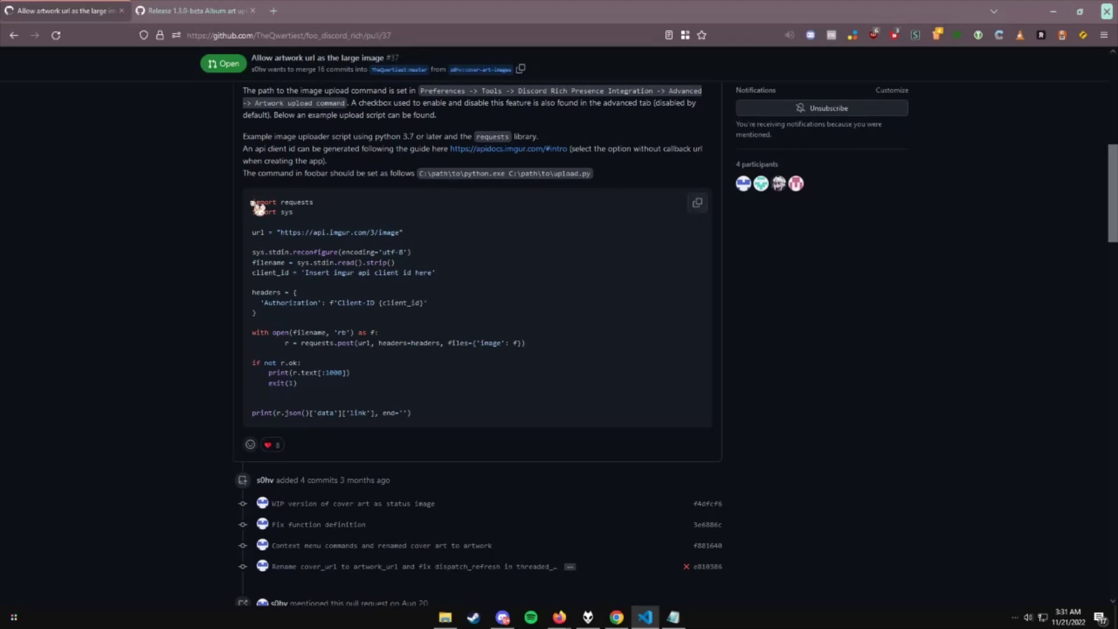
drag(251, 202, 439, 257)
click(697, 201)
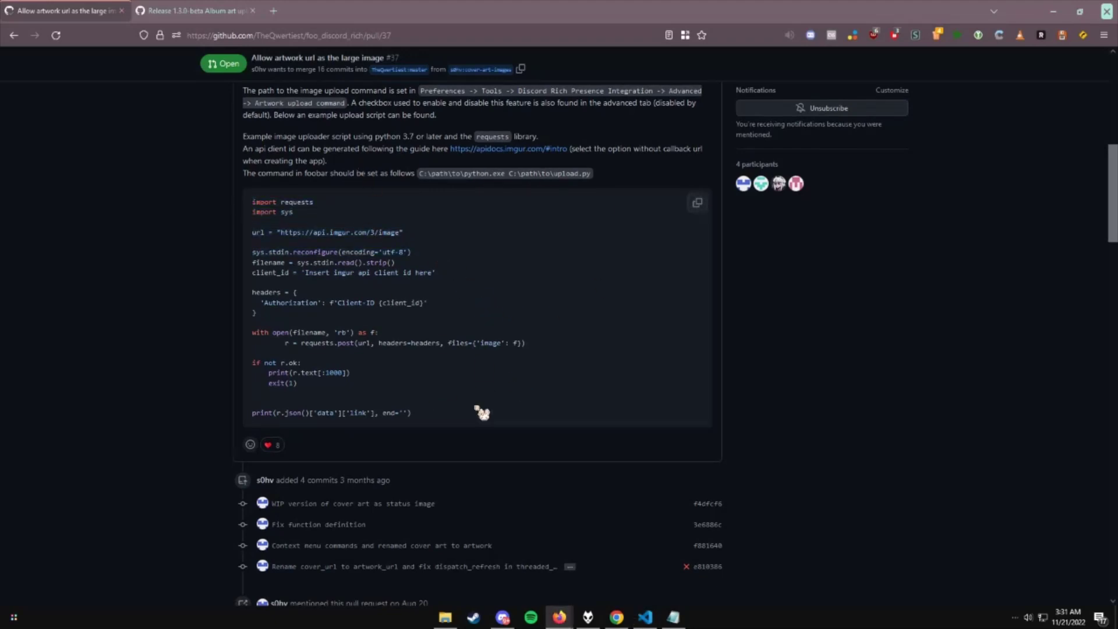
drag(439, 420, 259, 203)
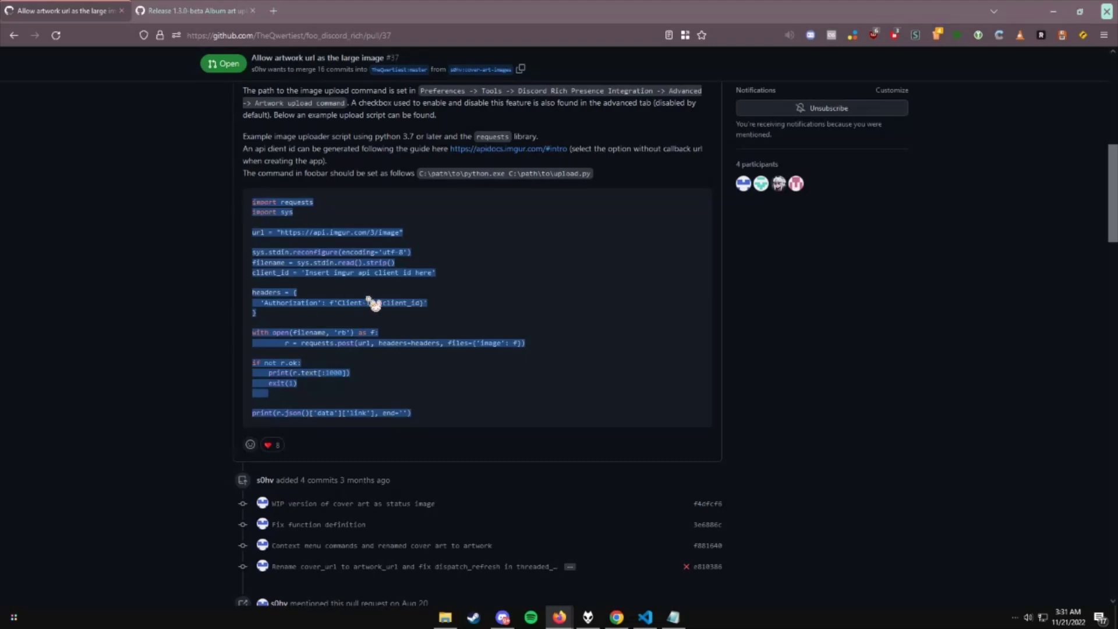
Step: Switch to upload.py in Visual Studio Code and dismiss the Python extension recommendation
key(alt+Tab)
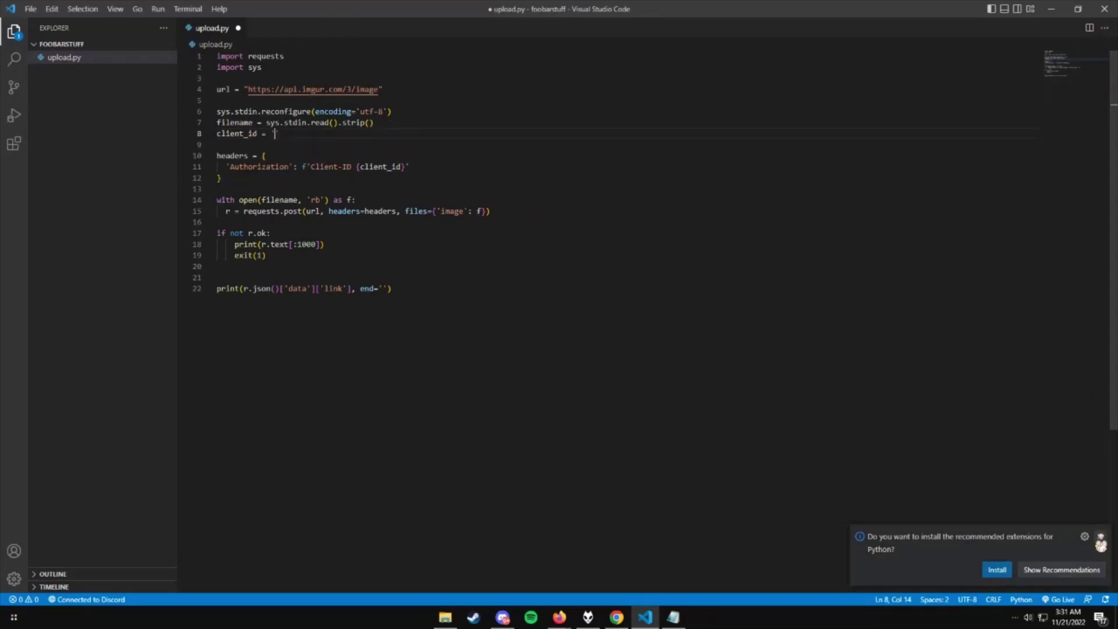
click(1100, 536)
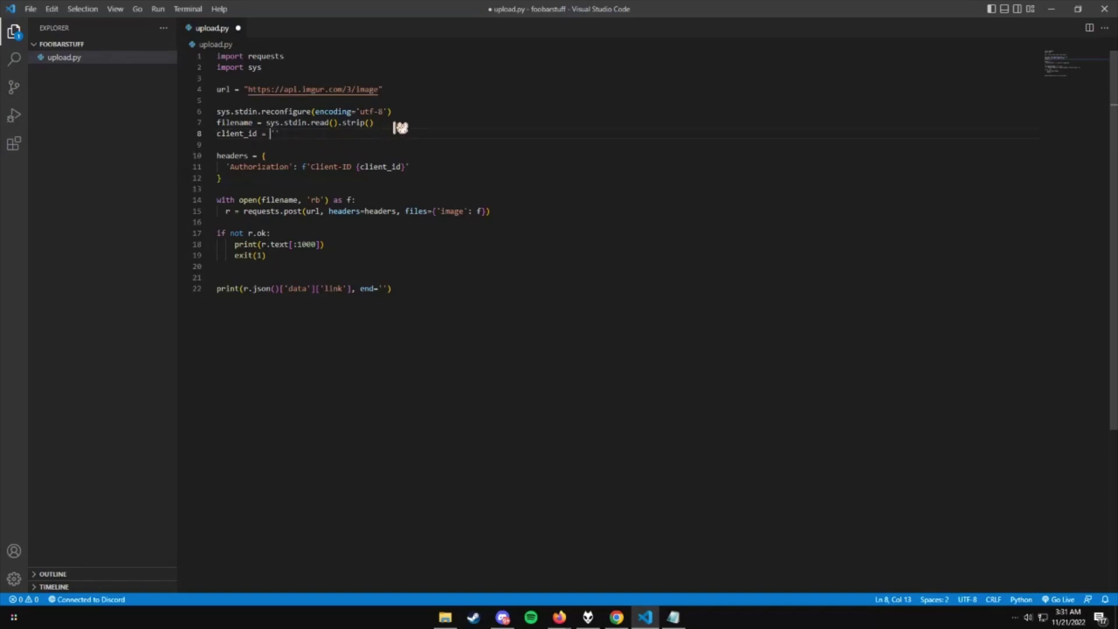
Step: Switch to foobar2000 and show the main settings of Discord Rich Presence Integration in the preferences
key(alt+Tab)
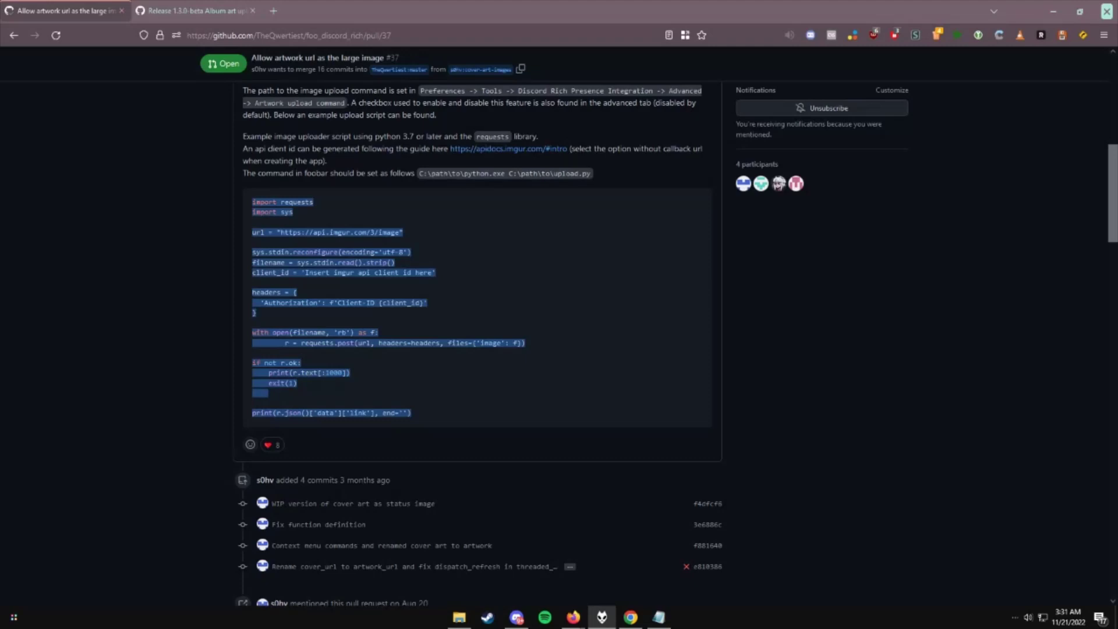
click(602, 617)
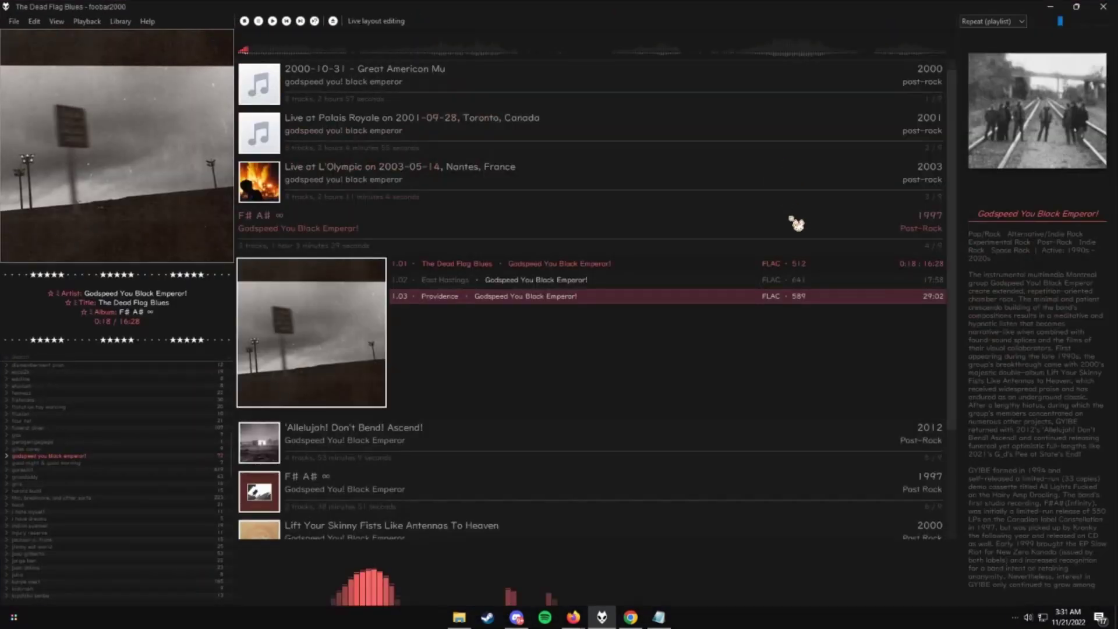
key(ctrl+p)
drag(599, 220, 499, 158)
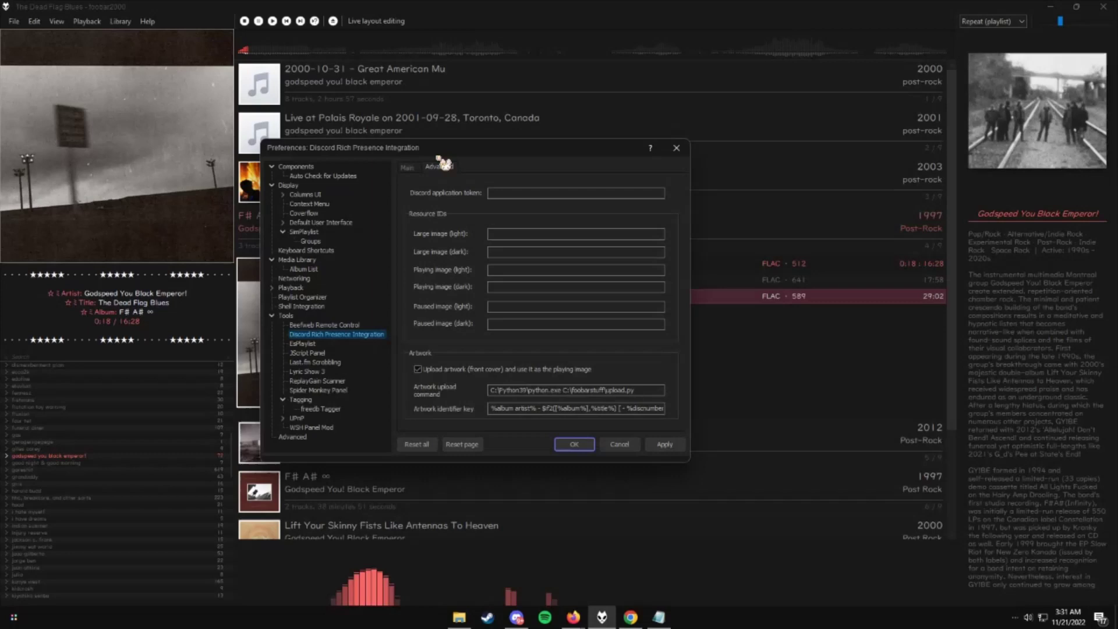
click(407, 167)
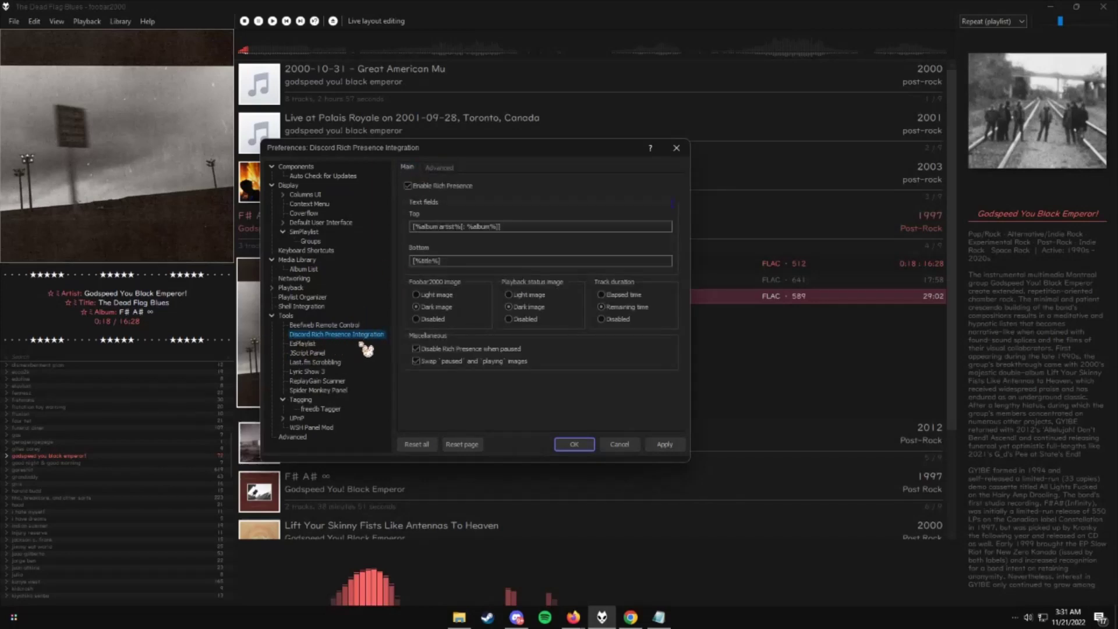
Step: Examine the advanced artwork settings, checking the Python and upload.py paths in the artwork upload command and the artwork identifier key
click(439, 167)
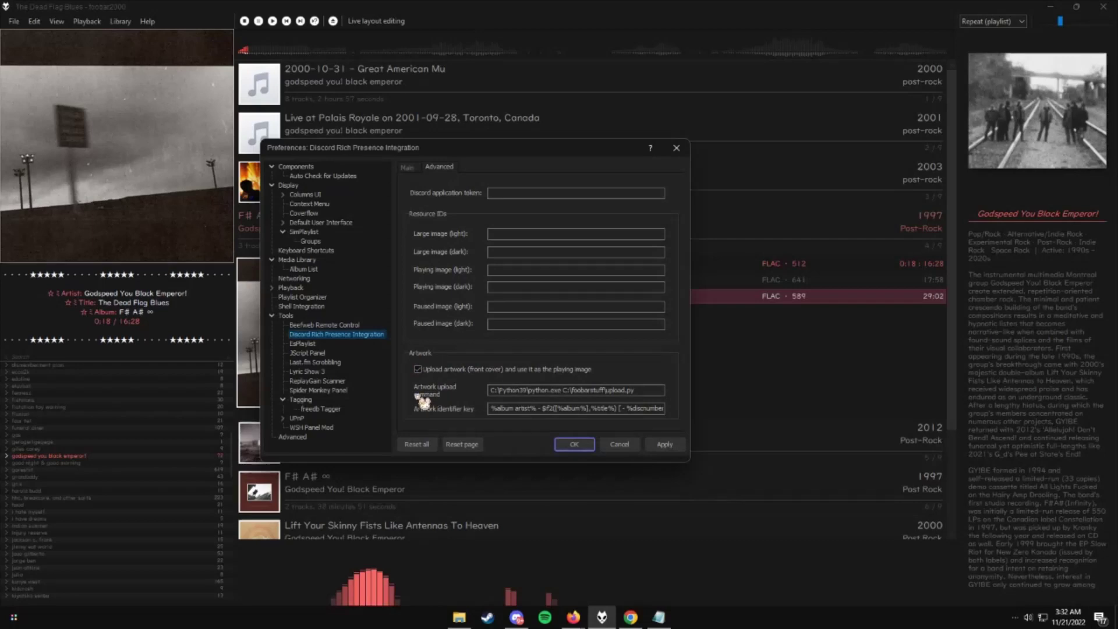
drag(490, 391, 667, 389)
click(667, 390)
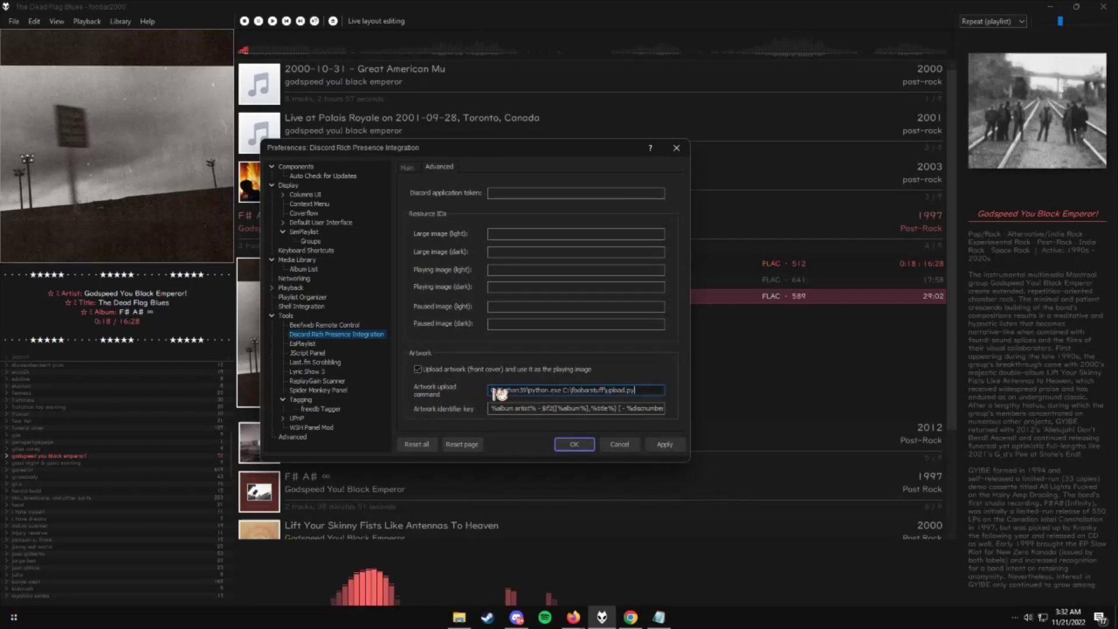
drag(492, 390, 562, 391)
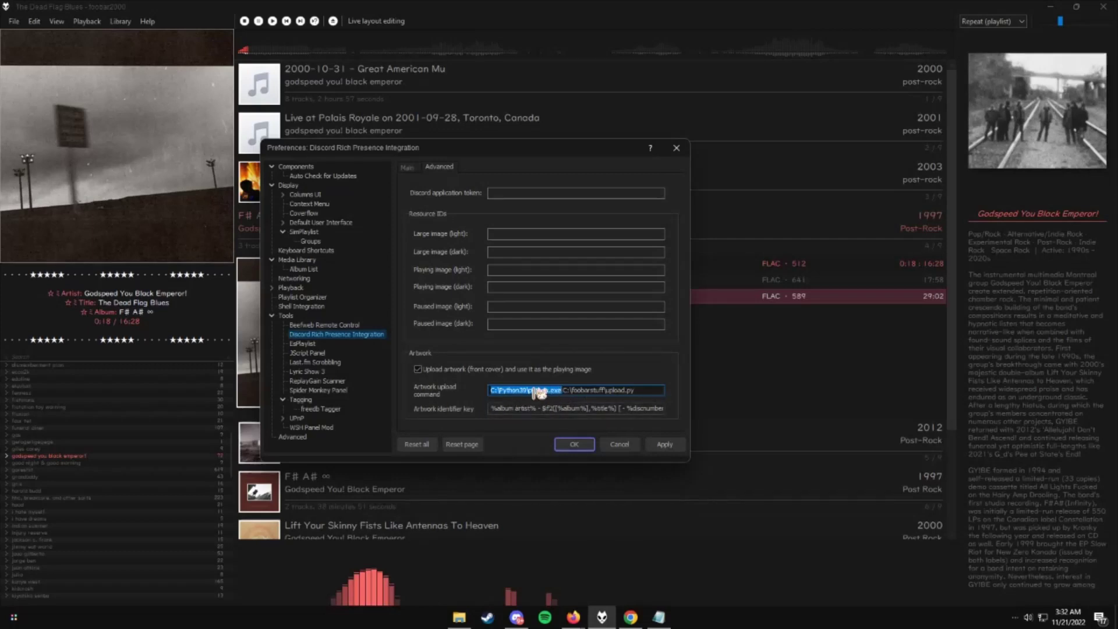
click(573, 392)
drag(571, 392, 679, 394)
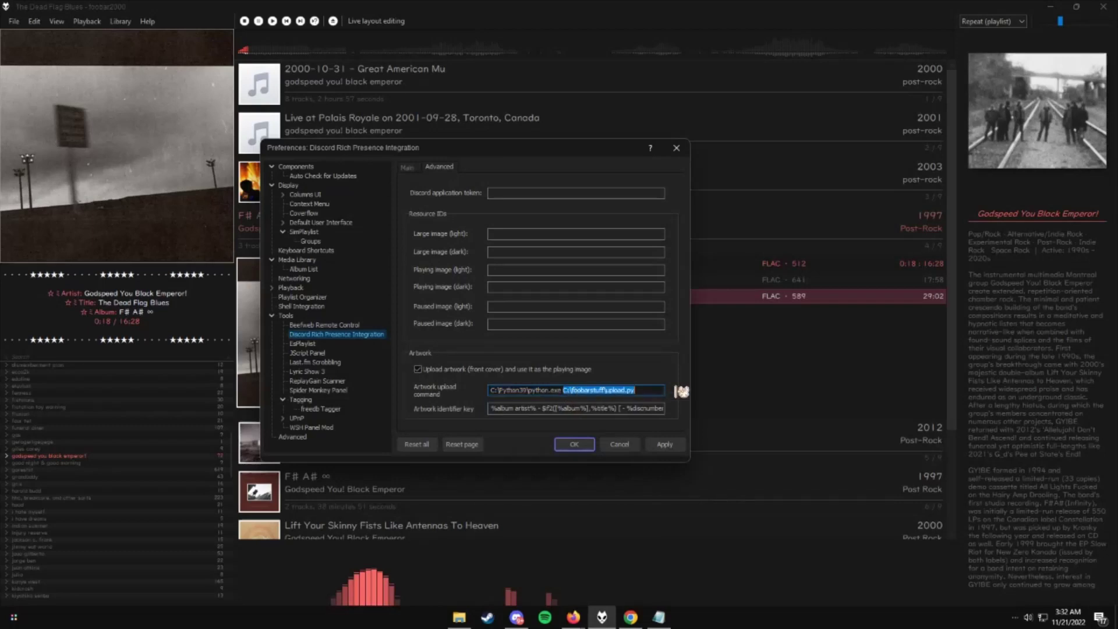
click(639, 392)
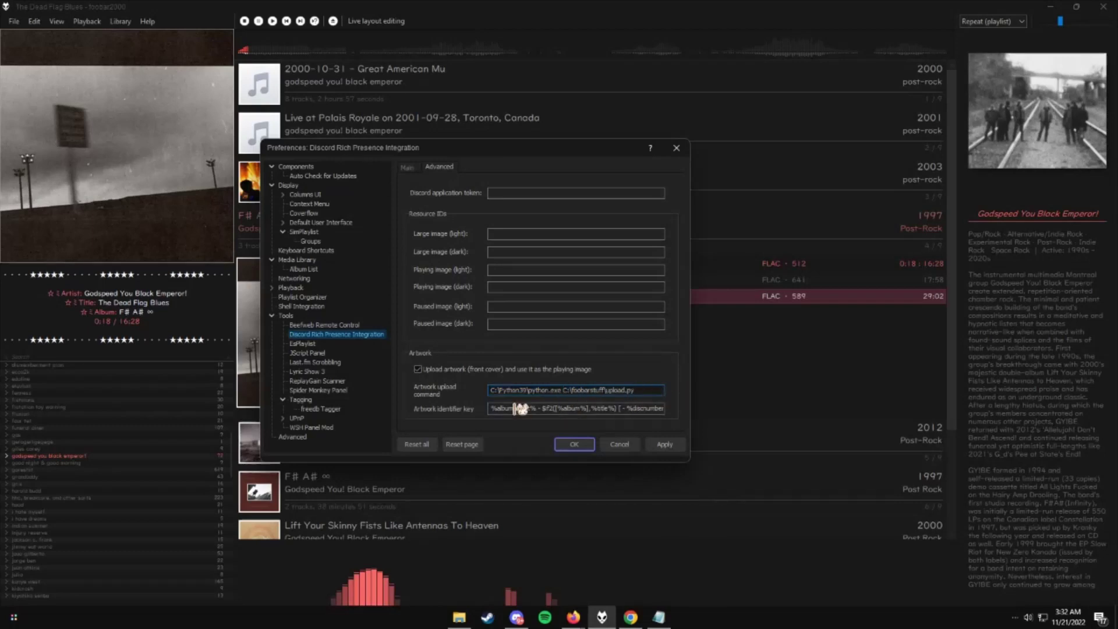
drag(515, 408, 687, 406)
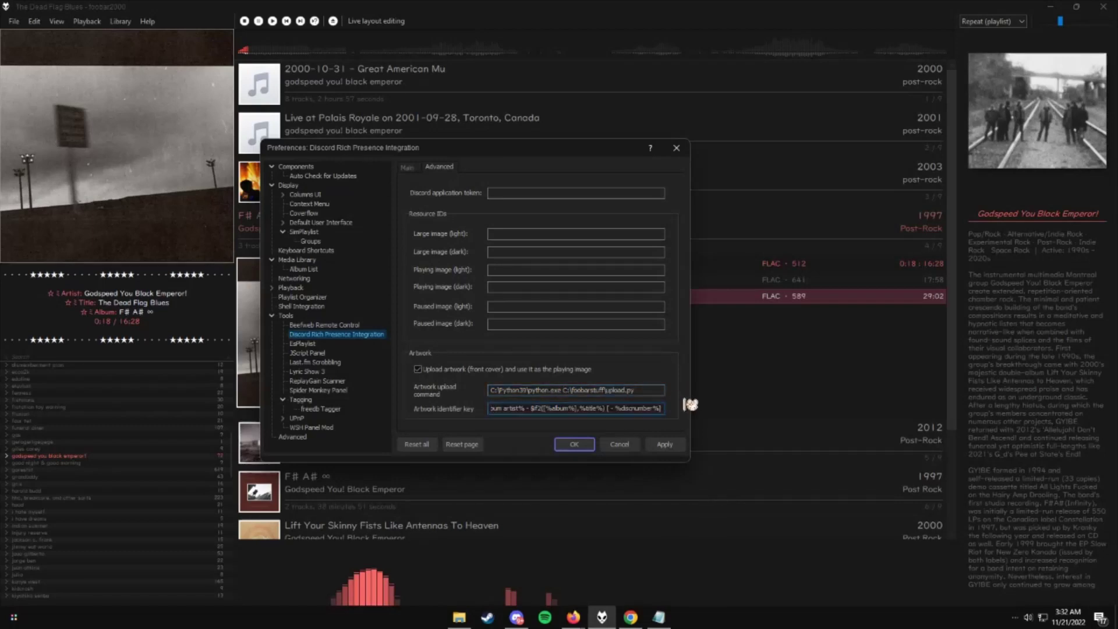
double_click(628, 408)
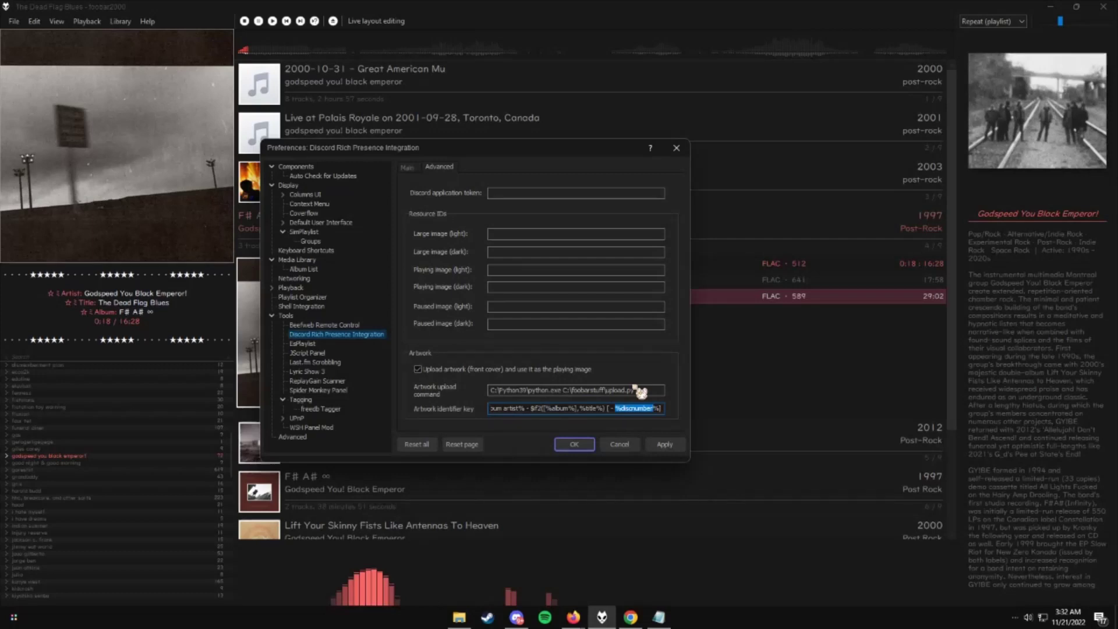
Step: Review the Python and upload.py paths in the artwork upload command and move the Preferences dialog away from the foobar2000 window
drag(661, 394, 428, 405)
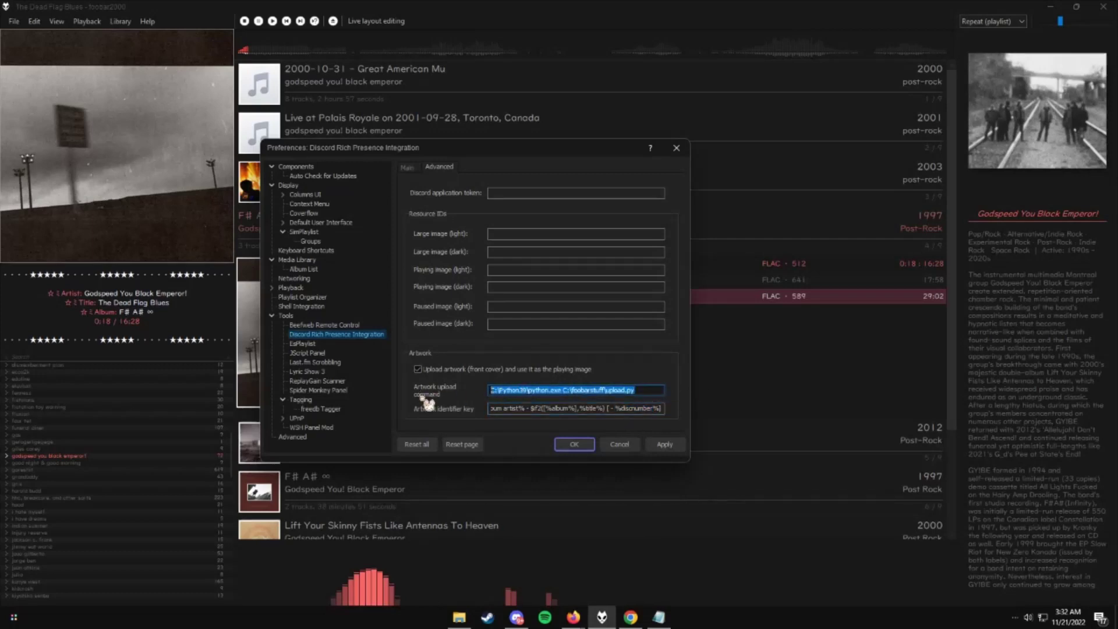
click(563, 391)
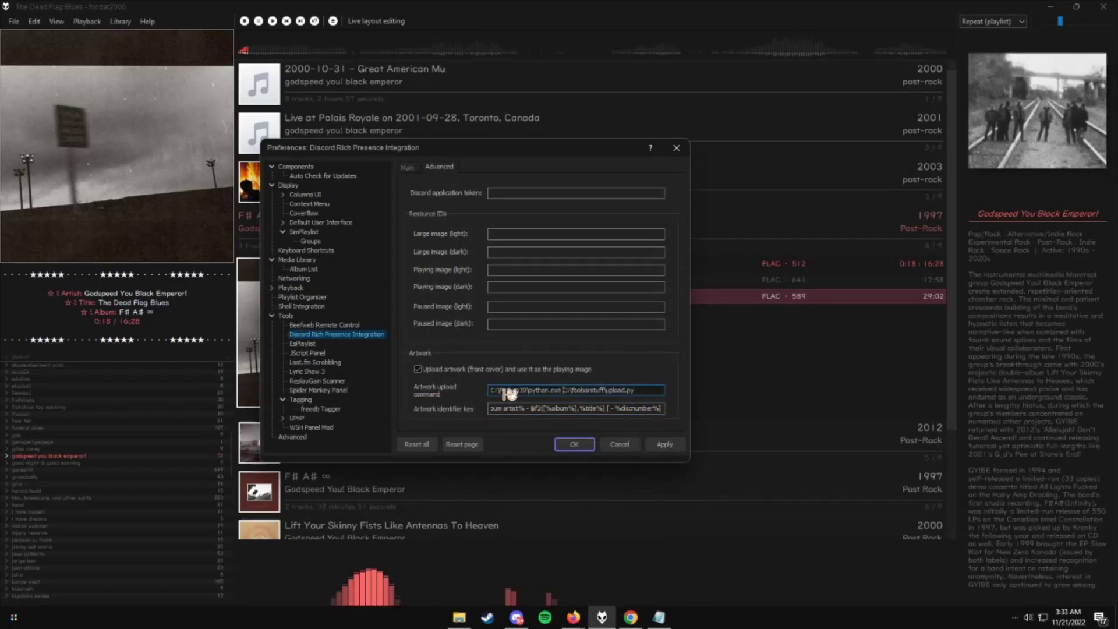
drag(493, 391, 555, 393)
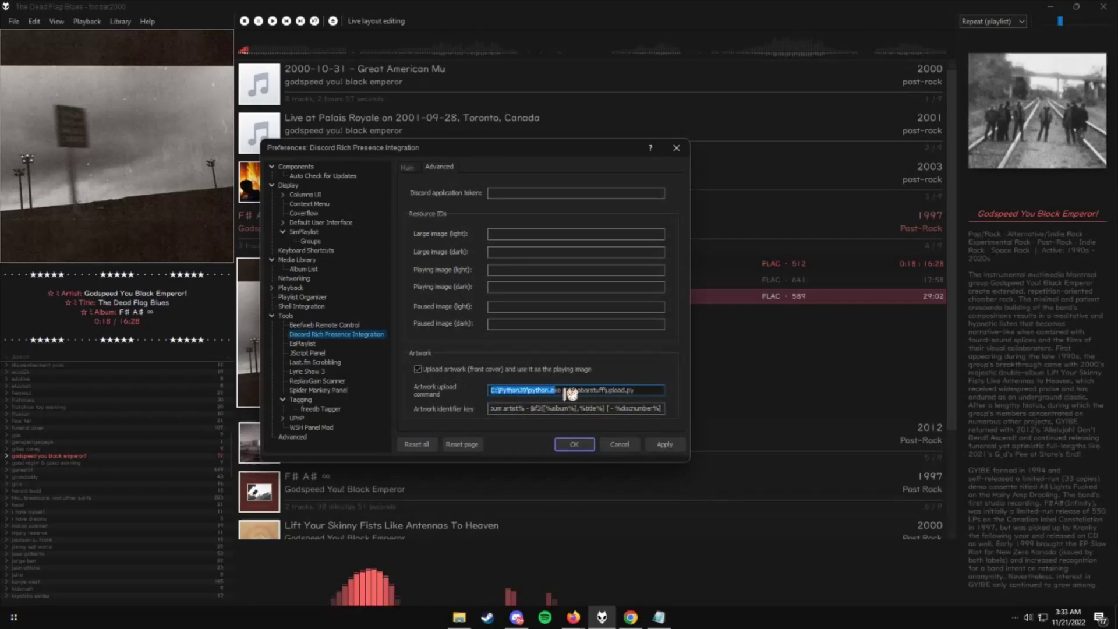
drag(499, 152, 1117, 153)
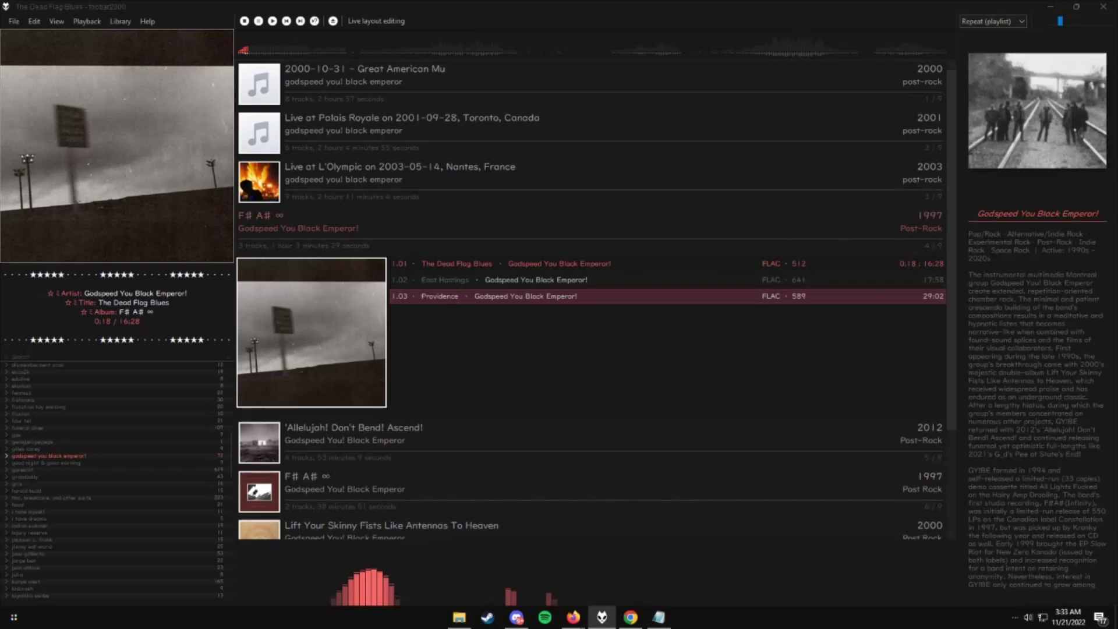
click(746, 182)
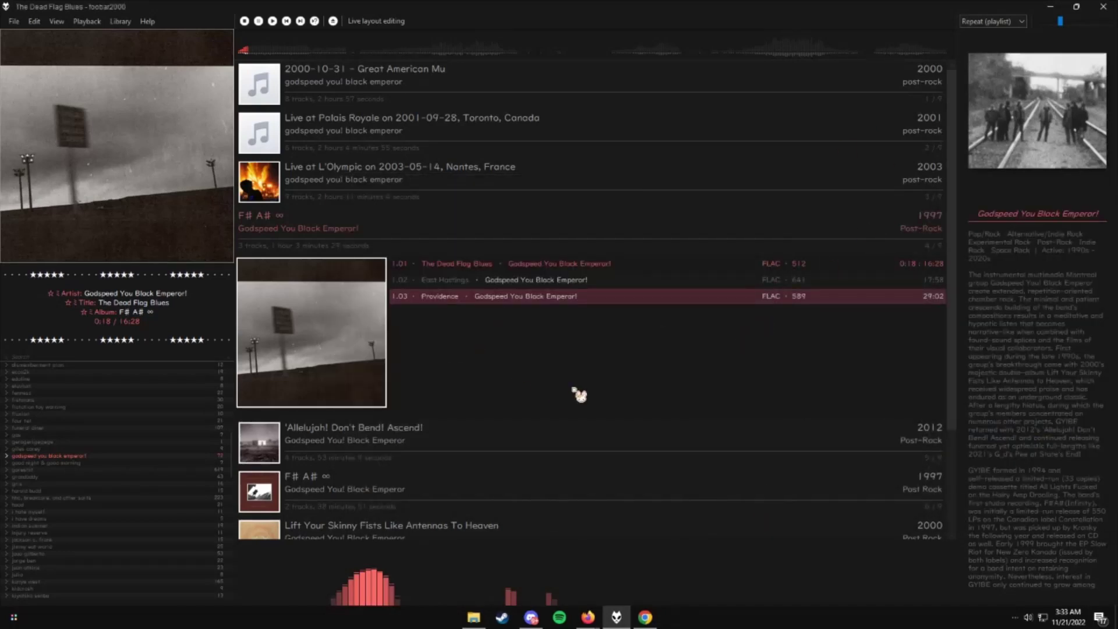
Step: Bring up Discord beside foobar2000 and play "A Life of Possibilities" from The Dismemberment Plan's album Emergency & I
click(531, 617)
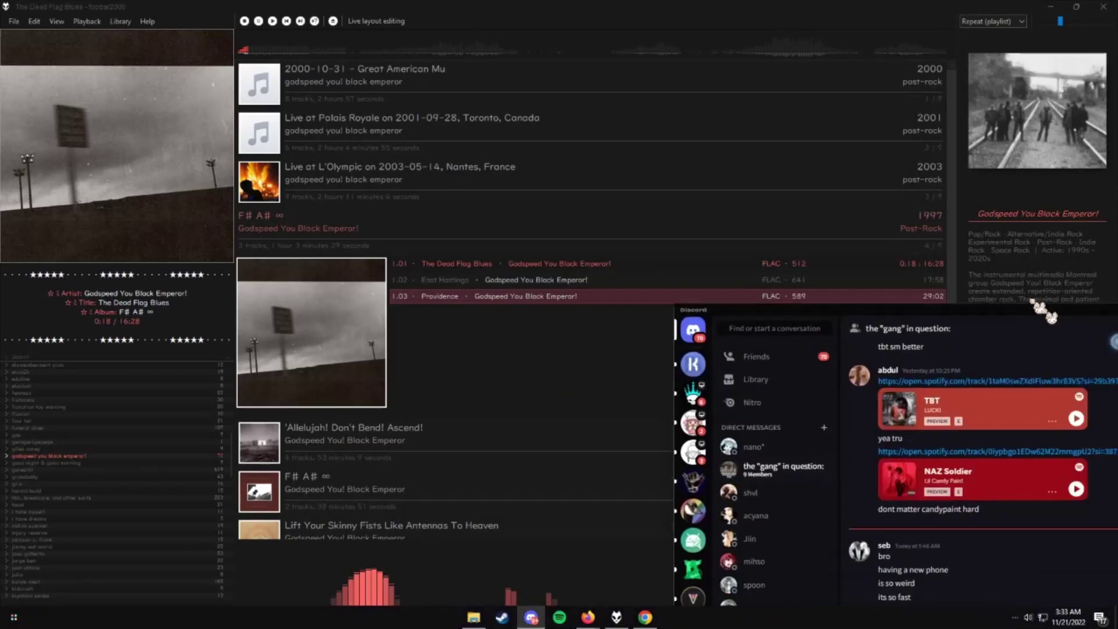
scroll(76, 447, up, 2)
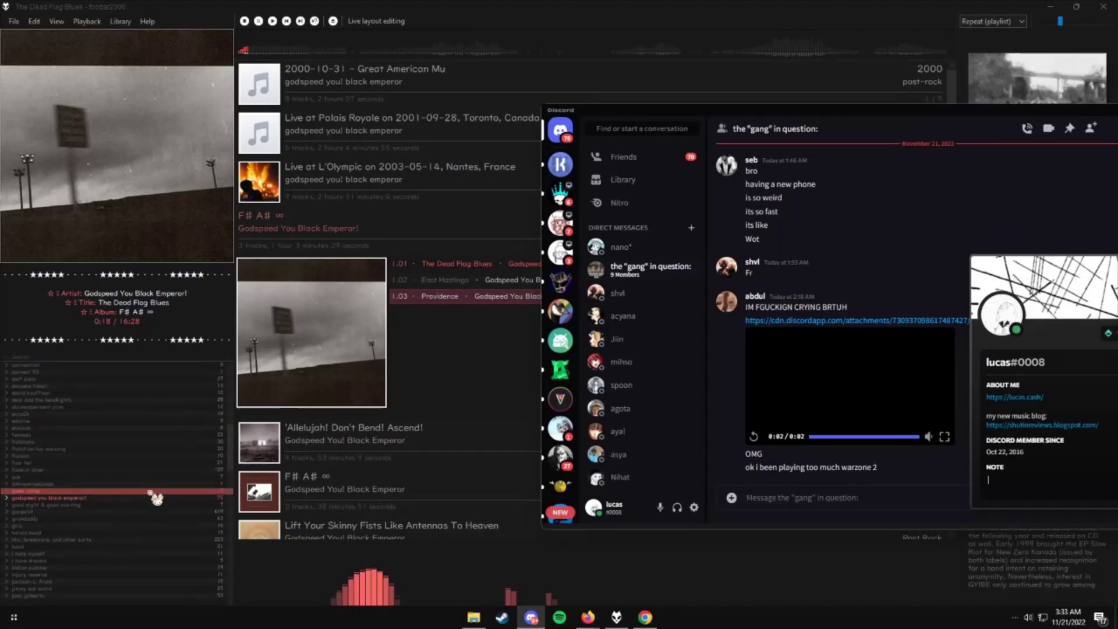
scroll(137, 426, up, 2)
click(125, 431)
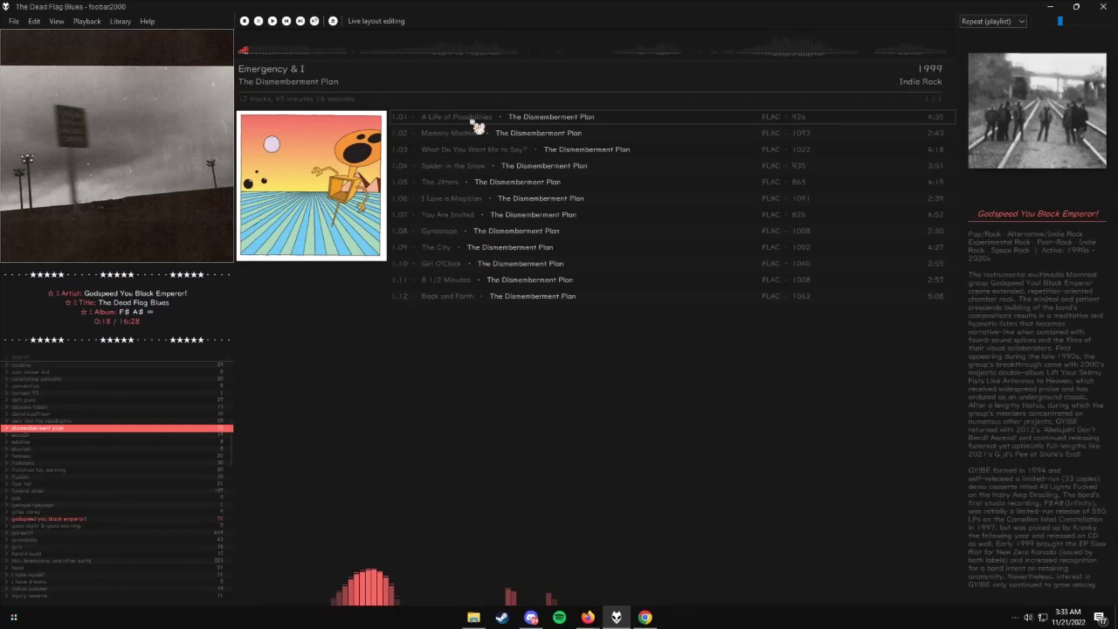
click(479, 121)
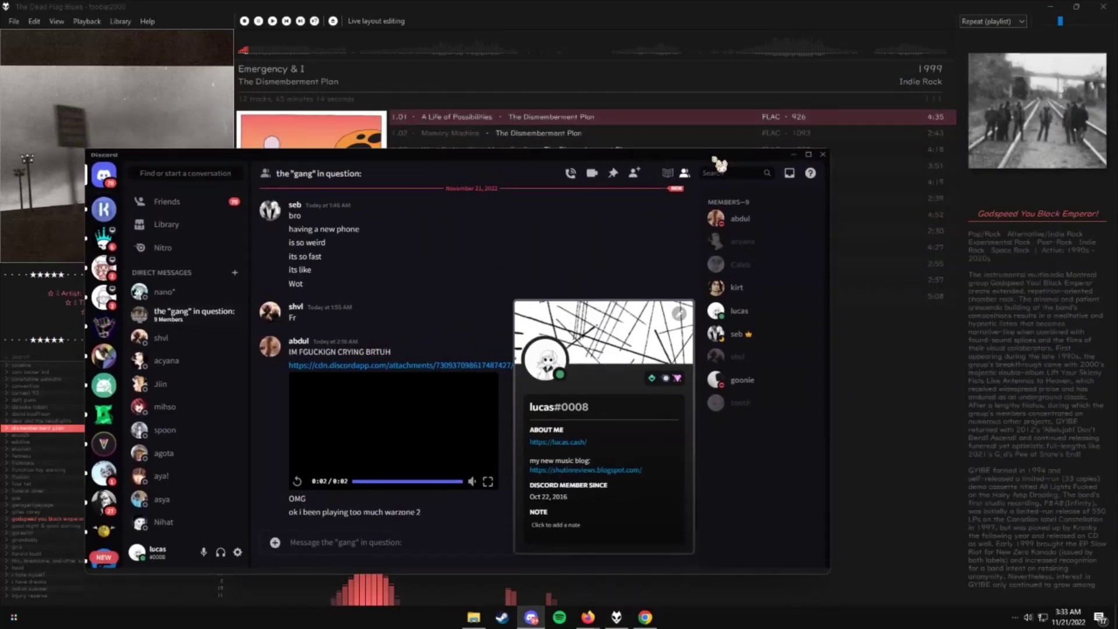
double_click(532, 131)
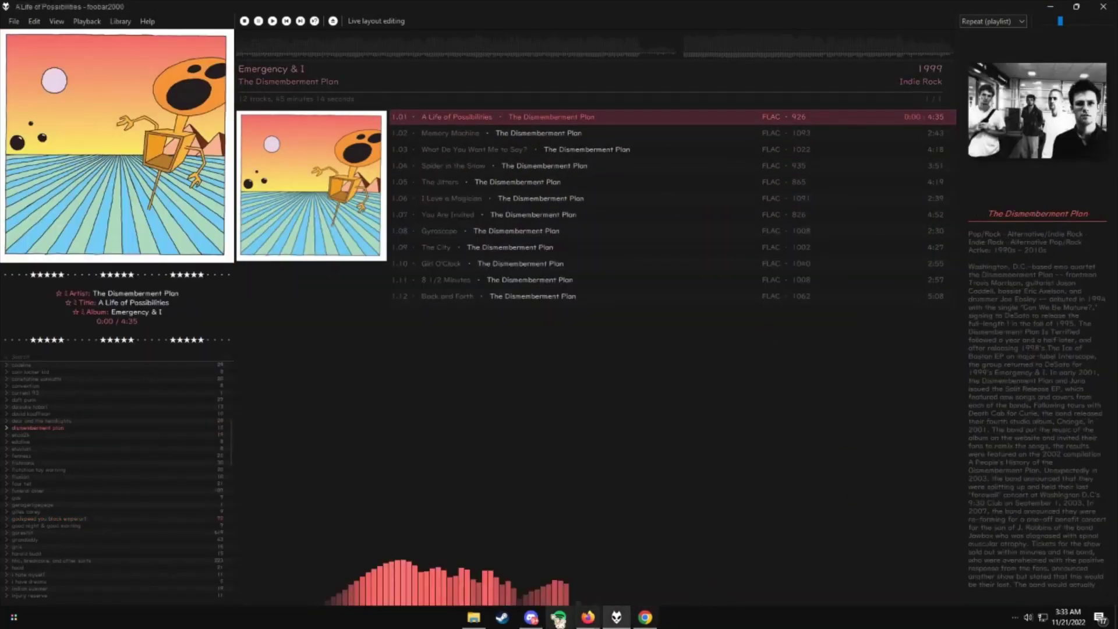
Step: Switch to Discord and check the album art on your own profile card, moving the window clear of the foobar2000 artist list
click(531, 618)
click(756, 353)
click(756, 352)
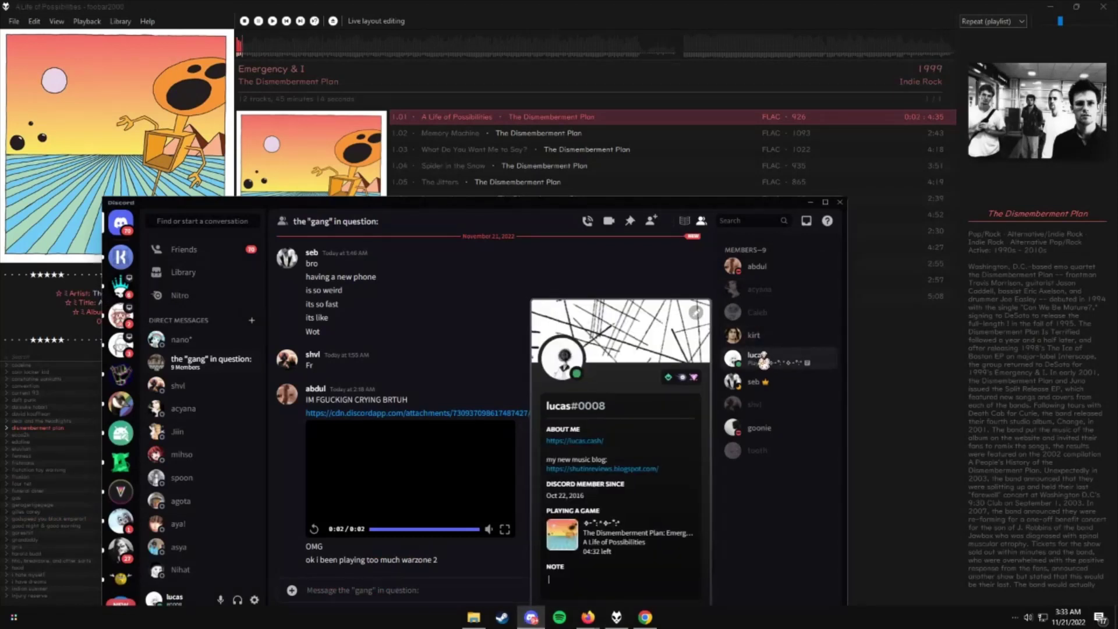
click(590, 568)
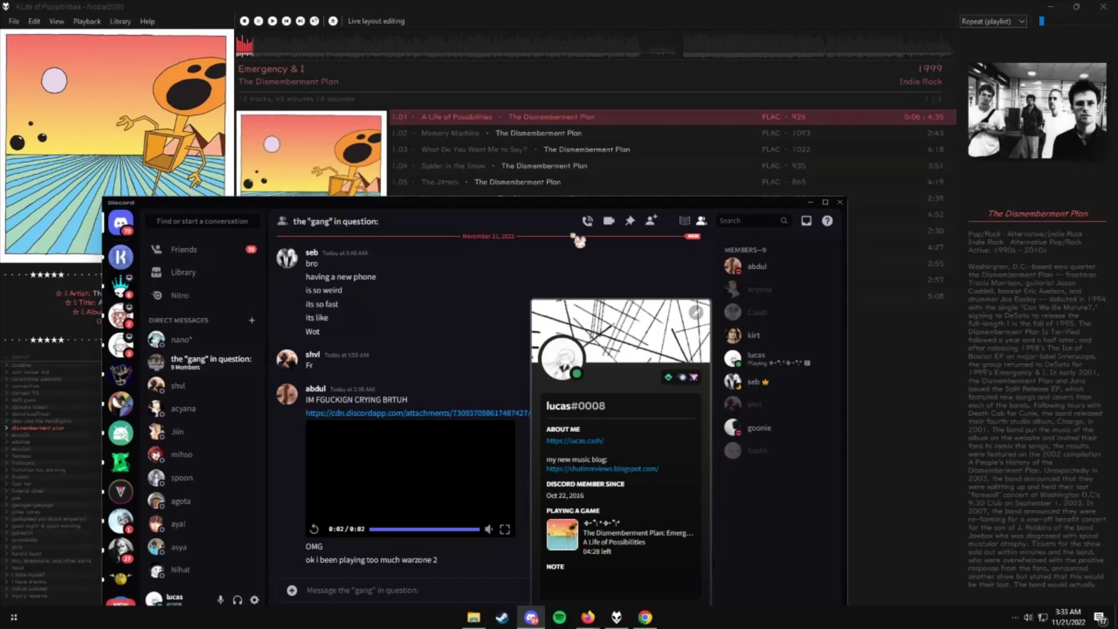
drag(582, 213, 914, 142)
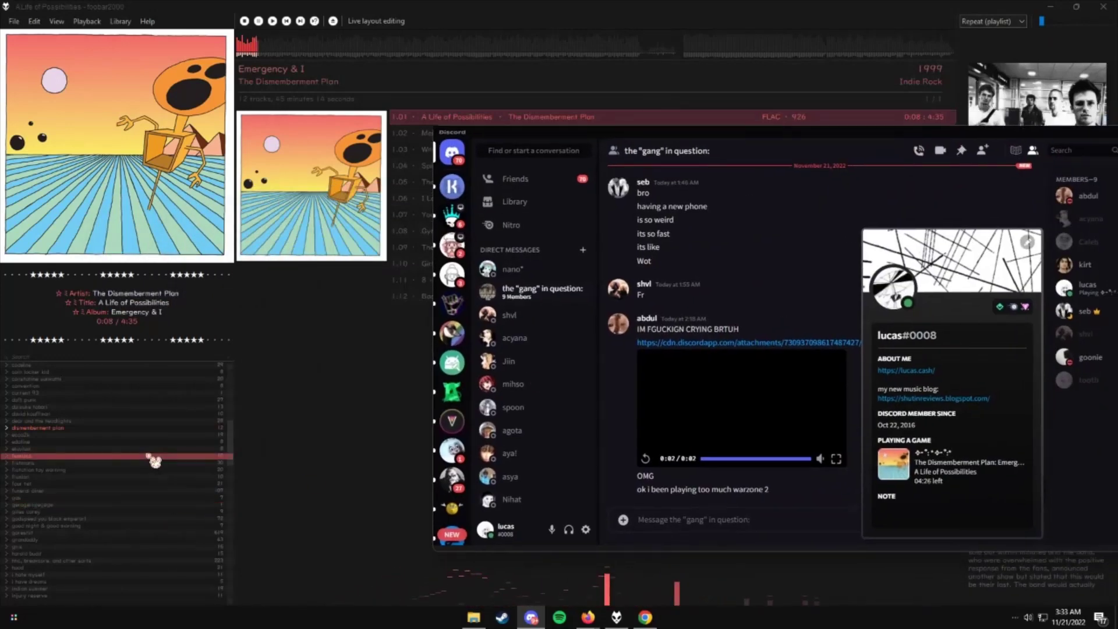
Step: Play "Goodbye Sky Harbor" from Jimmy Eat World's album Clarity in foobar2000
scroll(150, 495, down, 5)
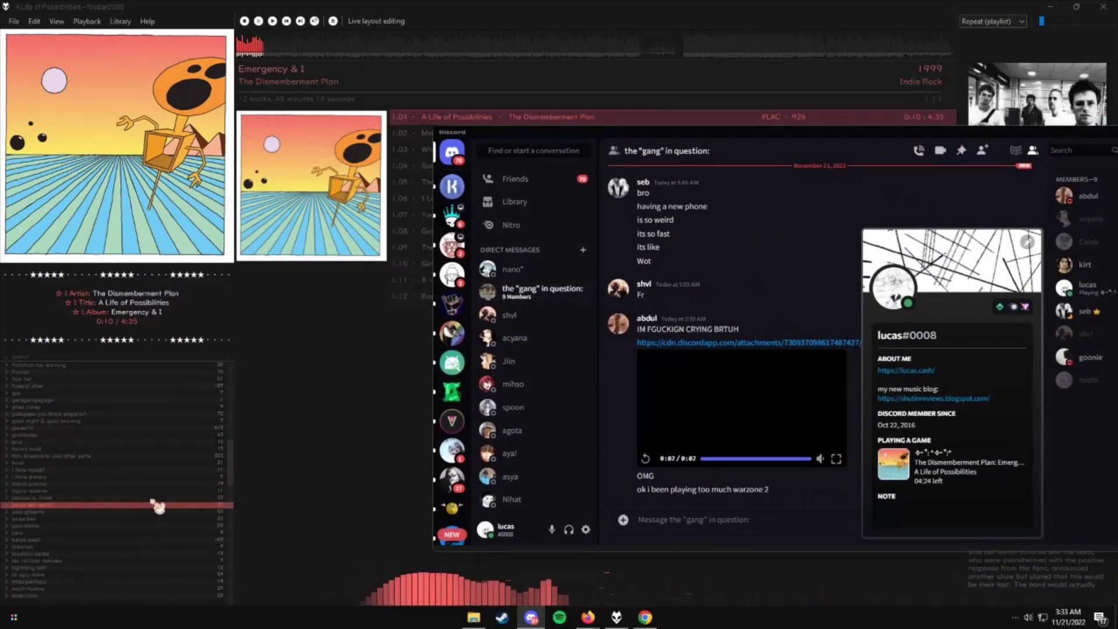
click(154, 506)
click(429, 82)
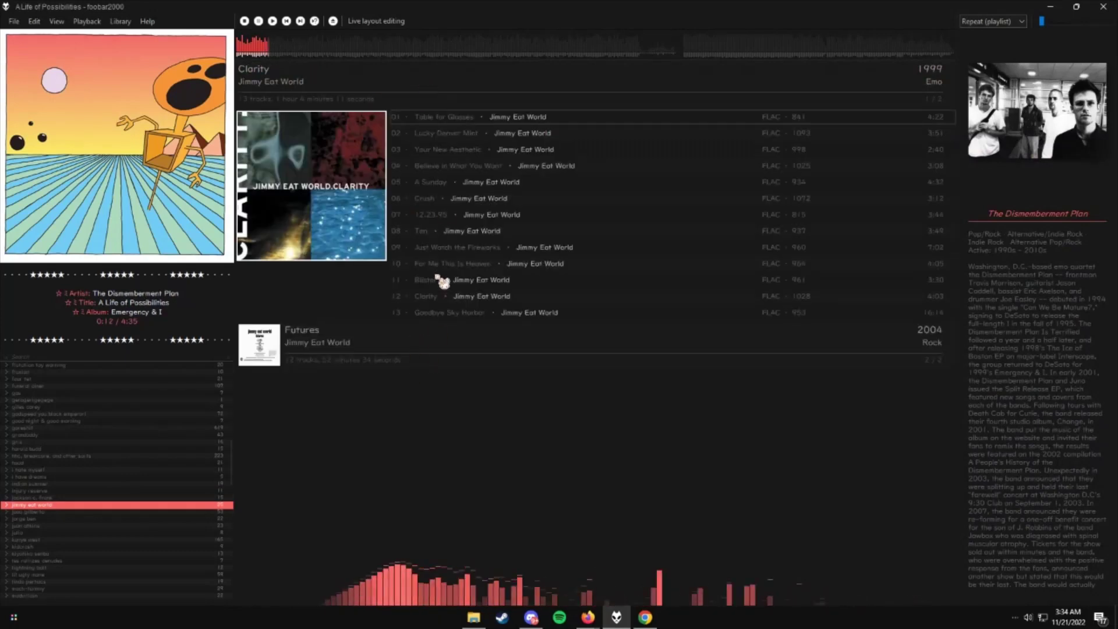
double_click(475, 315)
Step: Return to Discord and check the profile card's artwork for the Jimmy Eat World track, centring the window on screen
key(alt+Tab)
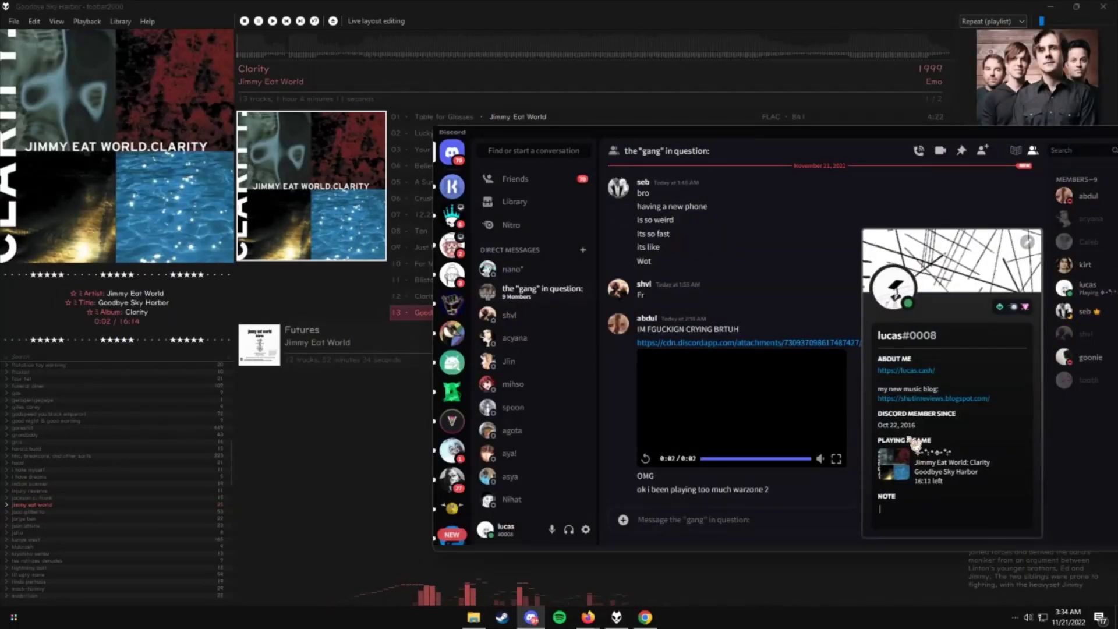
click(920, 494)
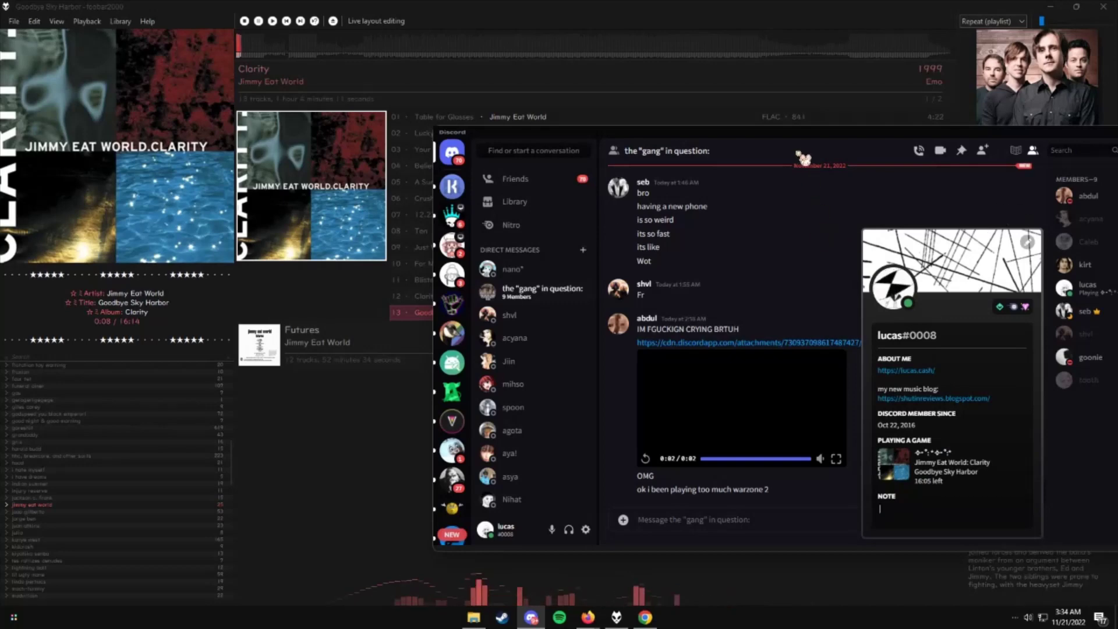
drag(805, 143, 526, 157)
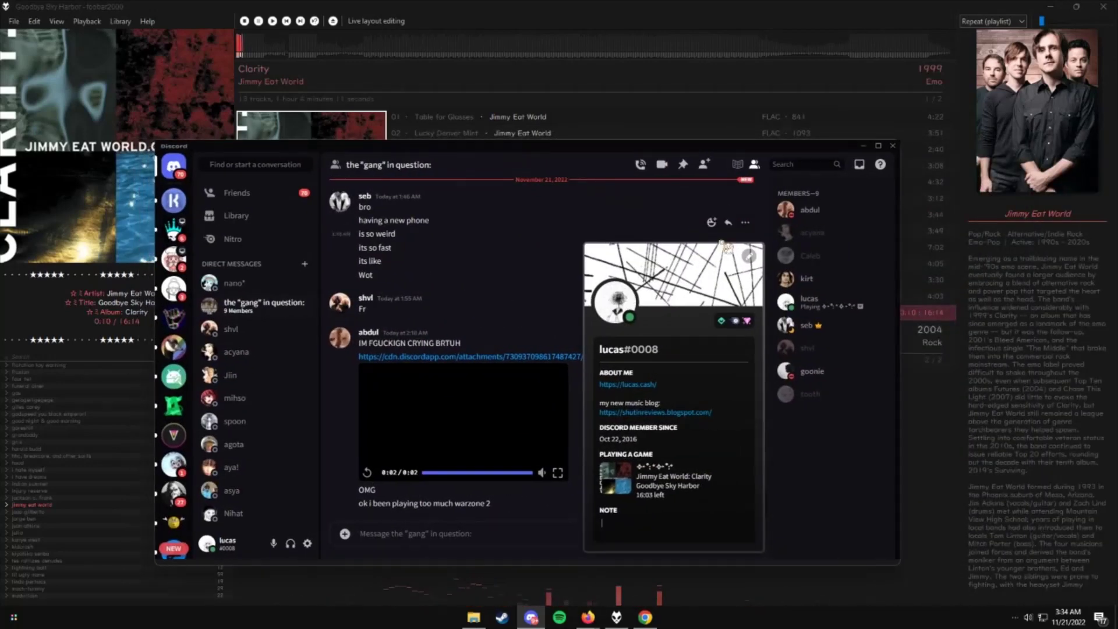